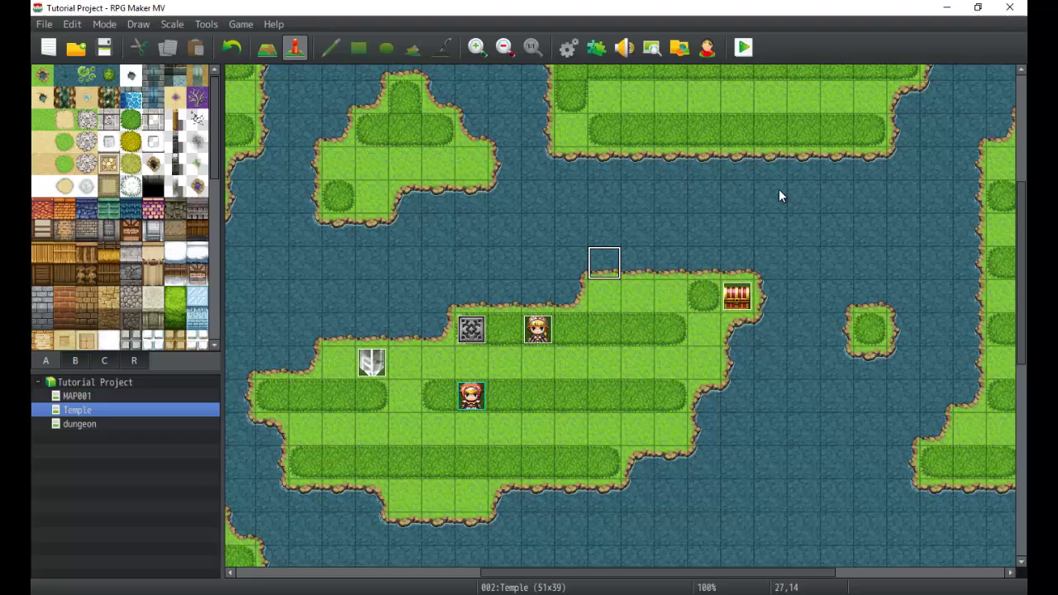
Create a new event EV003 on tile 27,16 of the Temple map
double_click(605, 322)
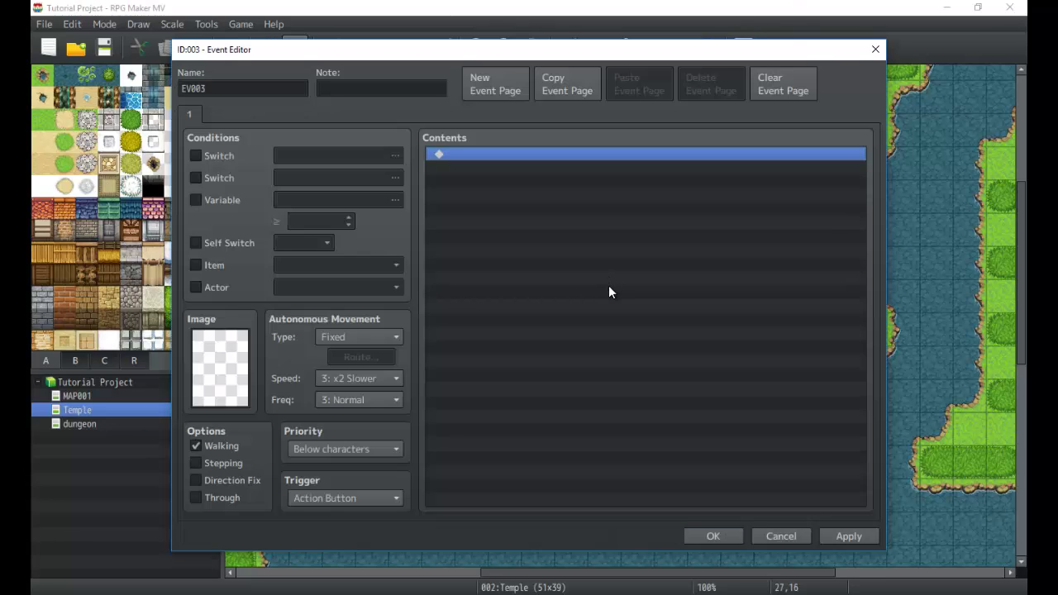
double_click(609, 295)
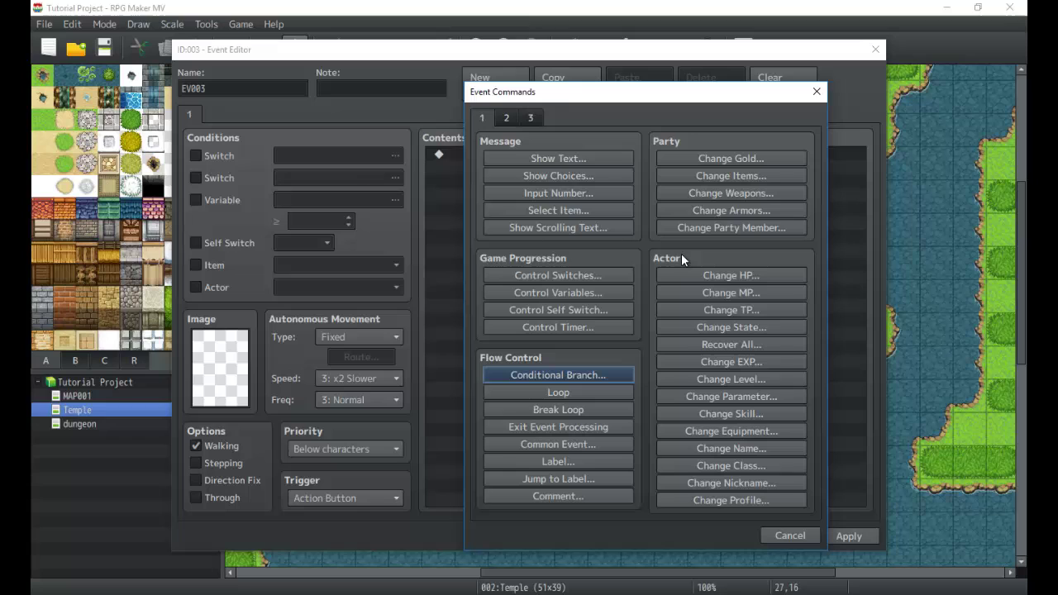
click(508, 118)
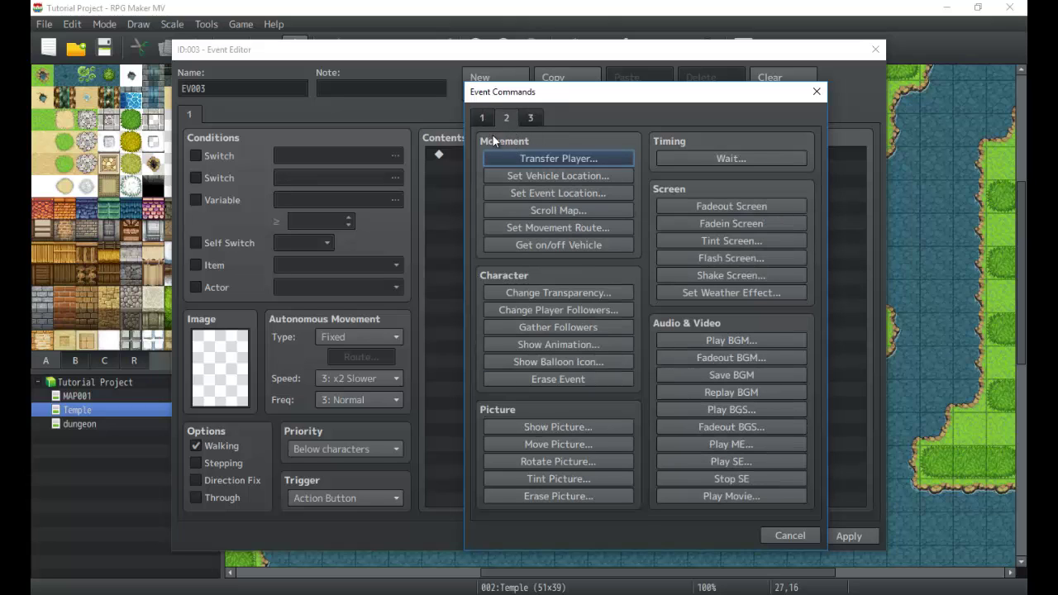
click(482, 117)
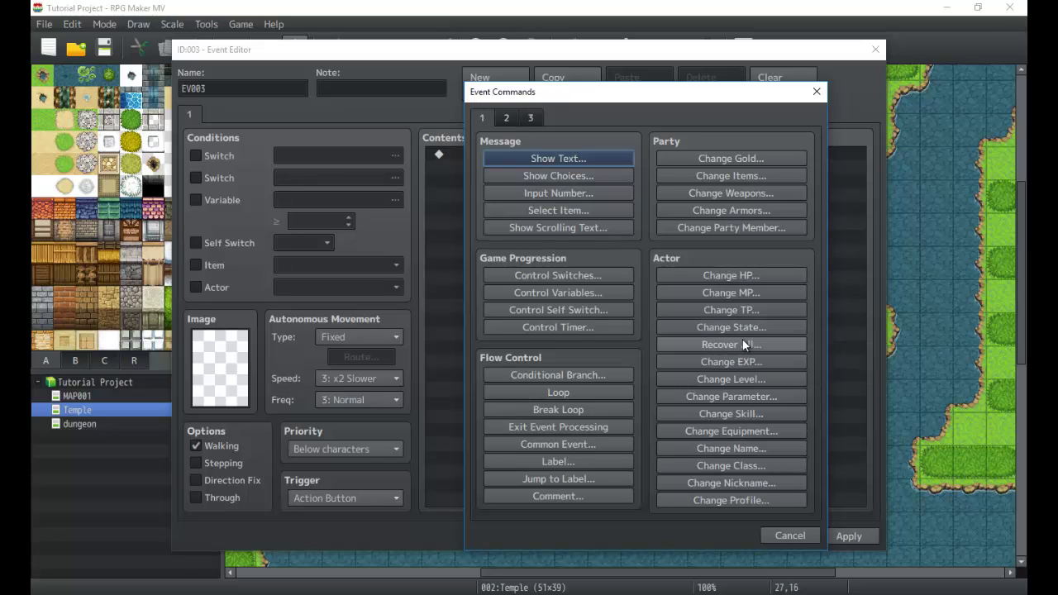
click(739, 327)
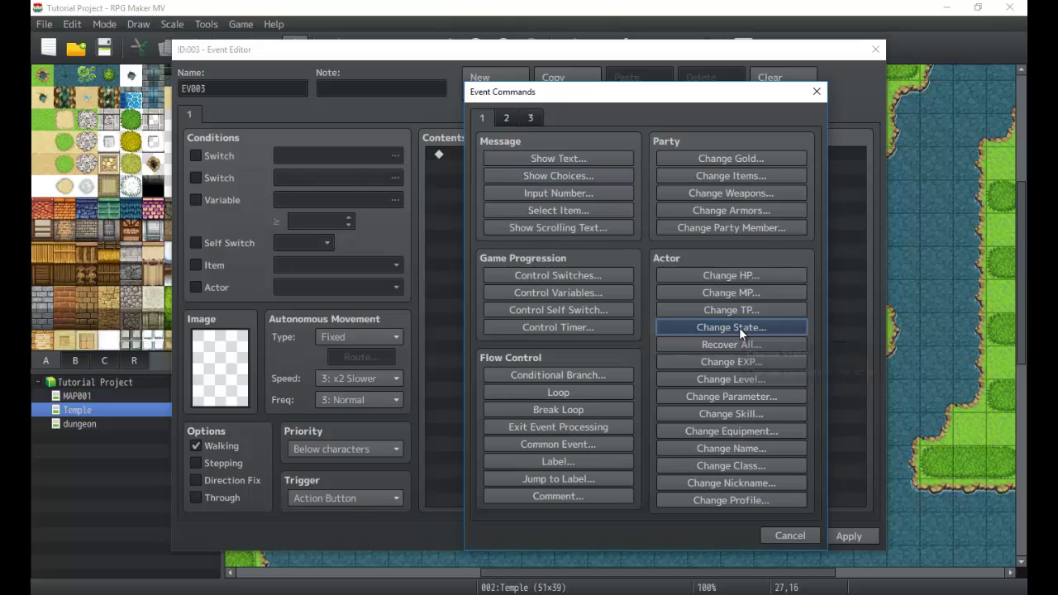
click(643, 271)
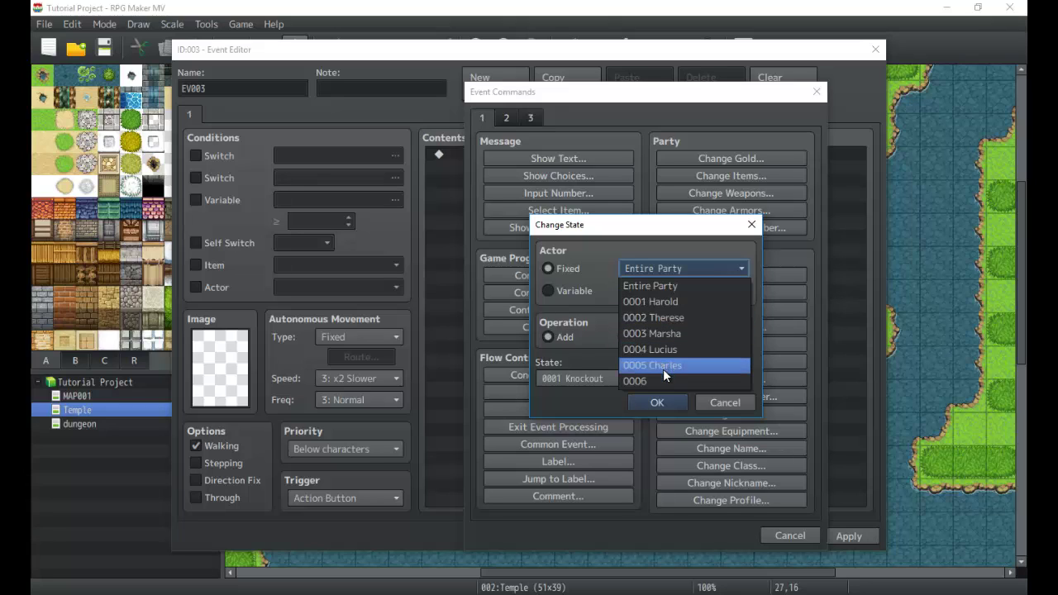
click(649, 303)
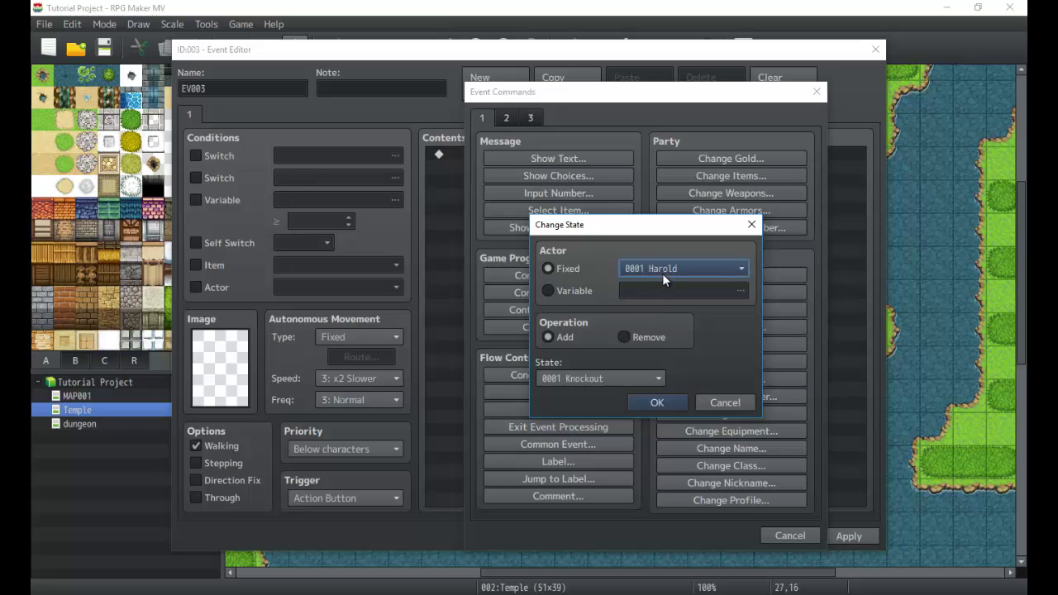
click(566, 291)
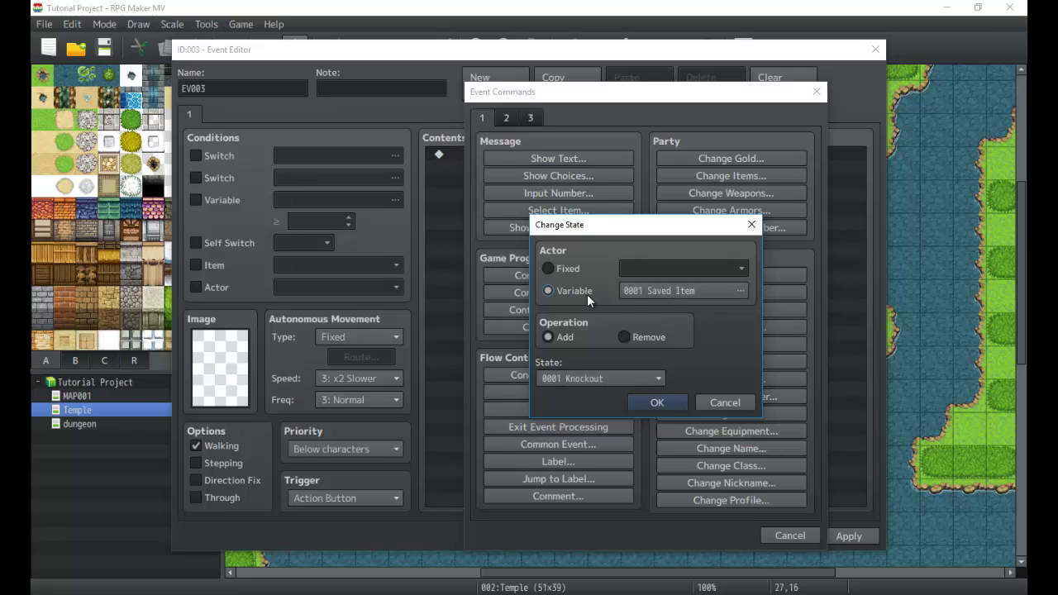
double_click(641, 291)
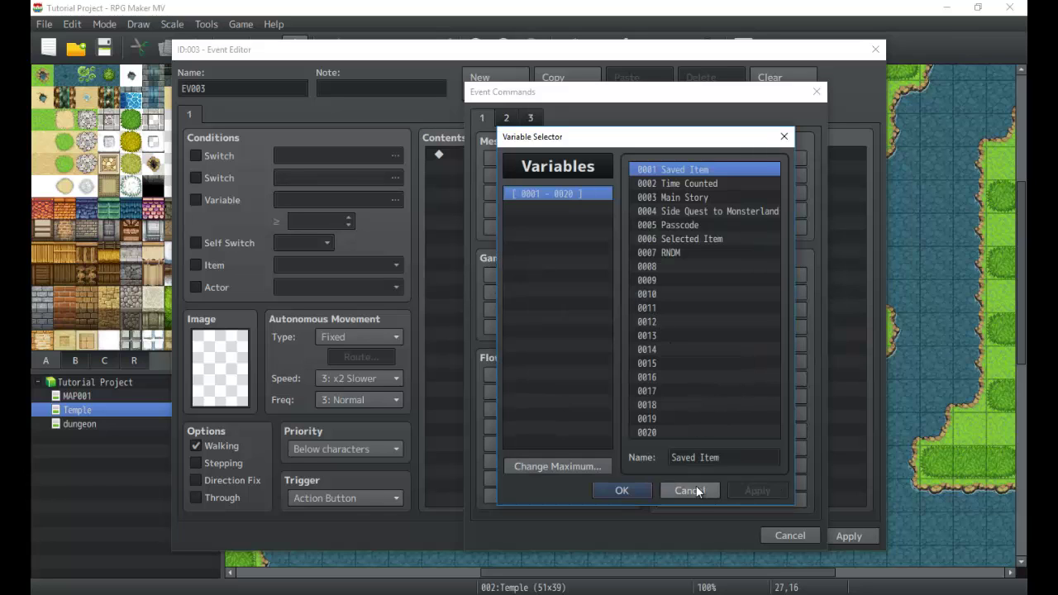
click(694, 488)
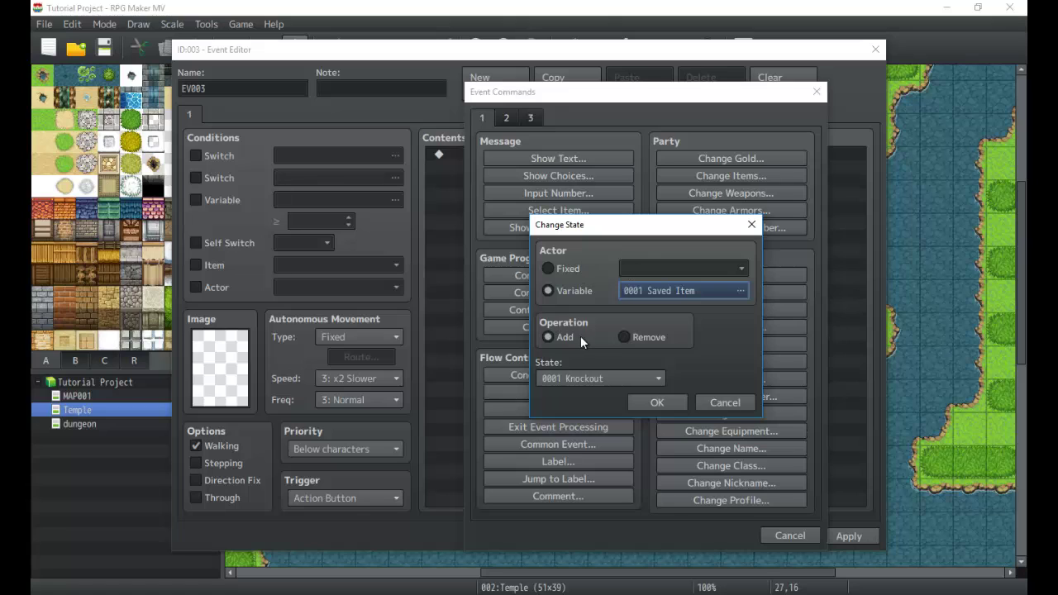
click(583, 380)
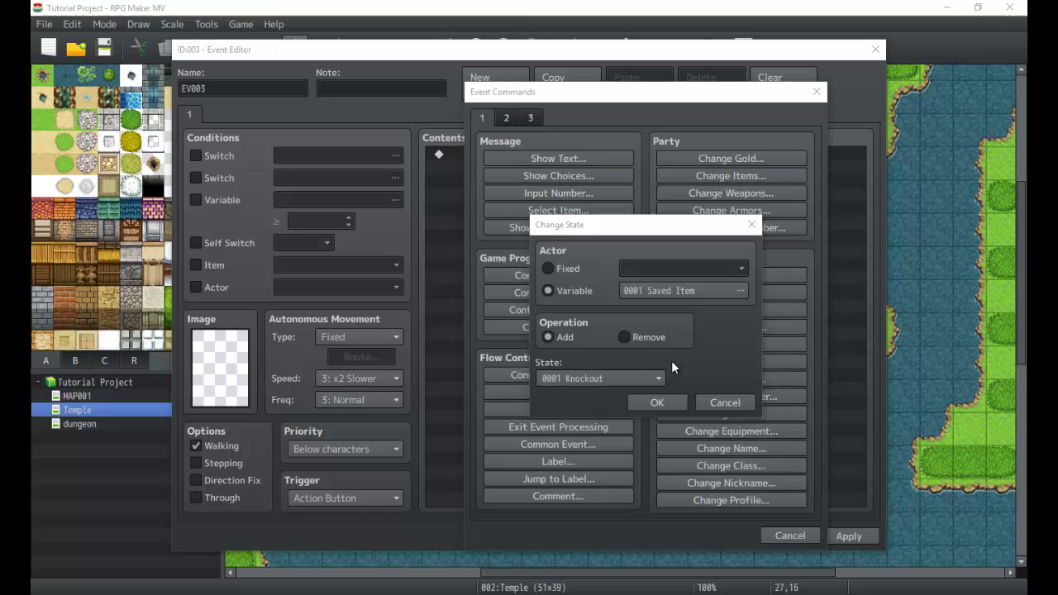
click(690, 488)
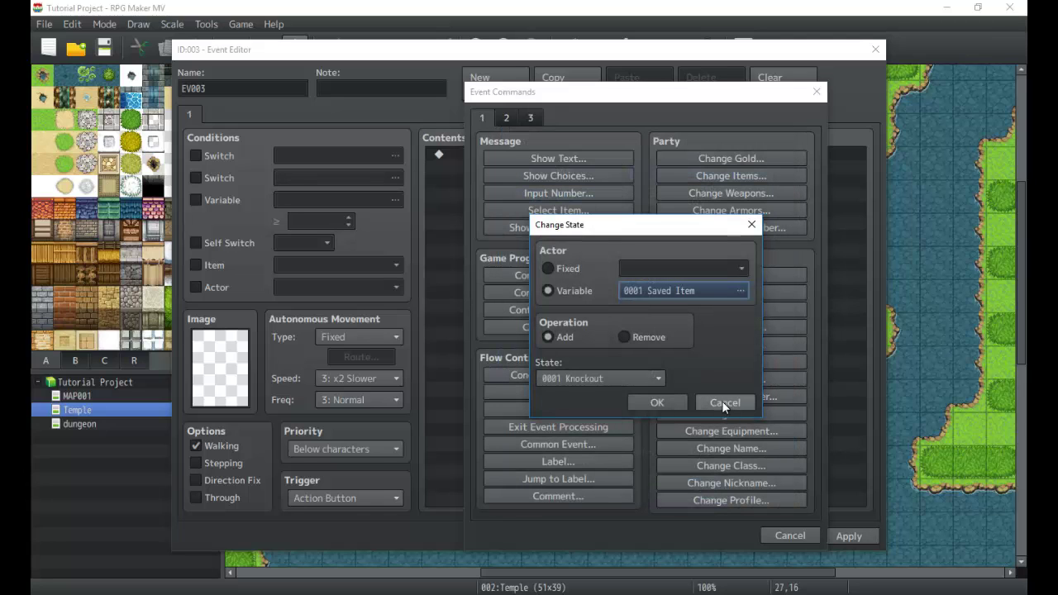
click(634, 337)
click(567, 336)
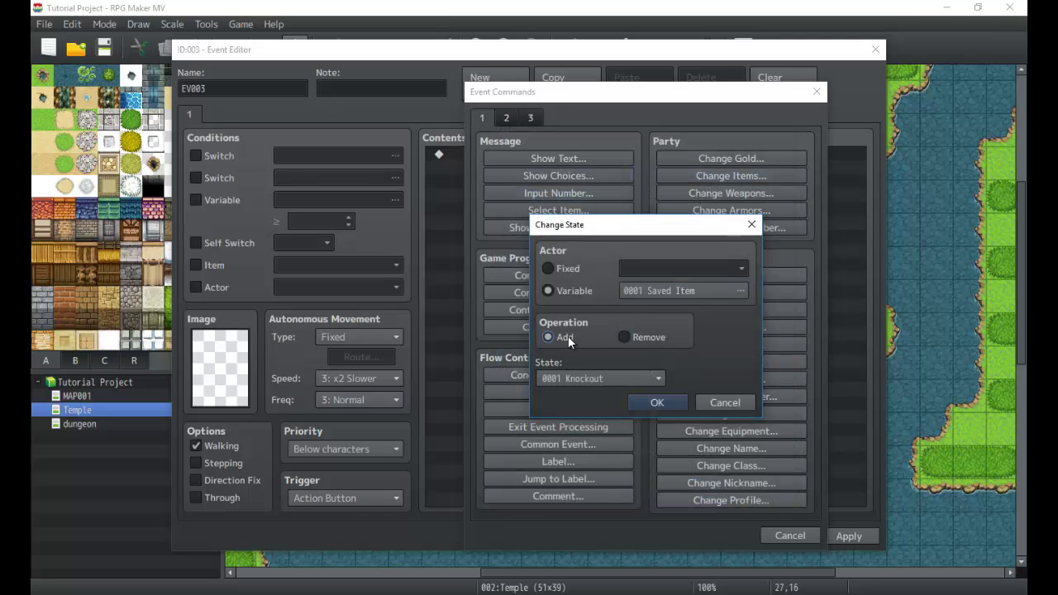
click(654, 338)
click(703, 402)
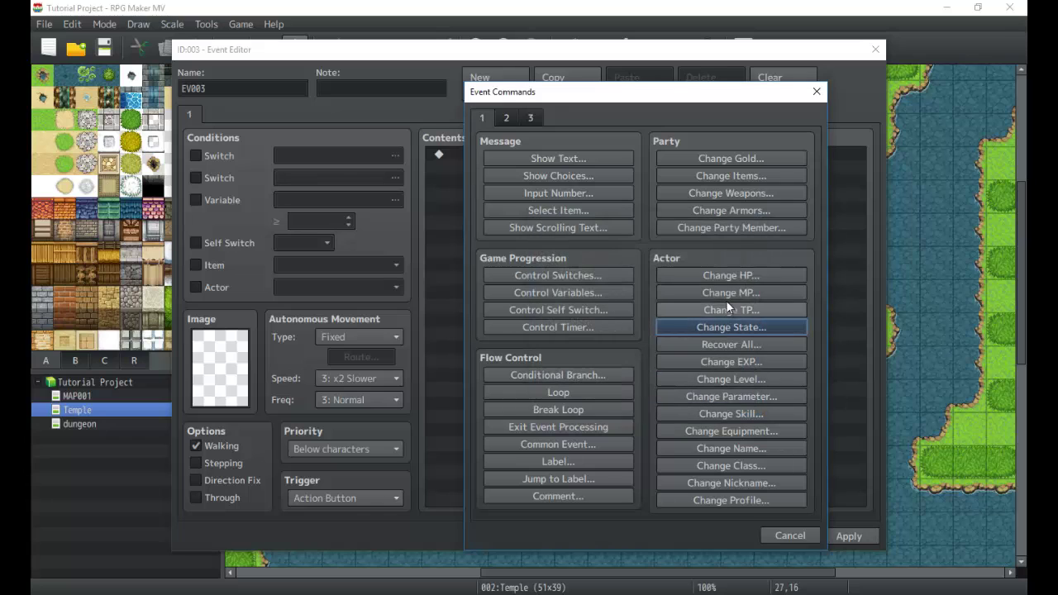
click(726, 195)
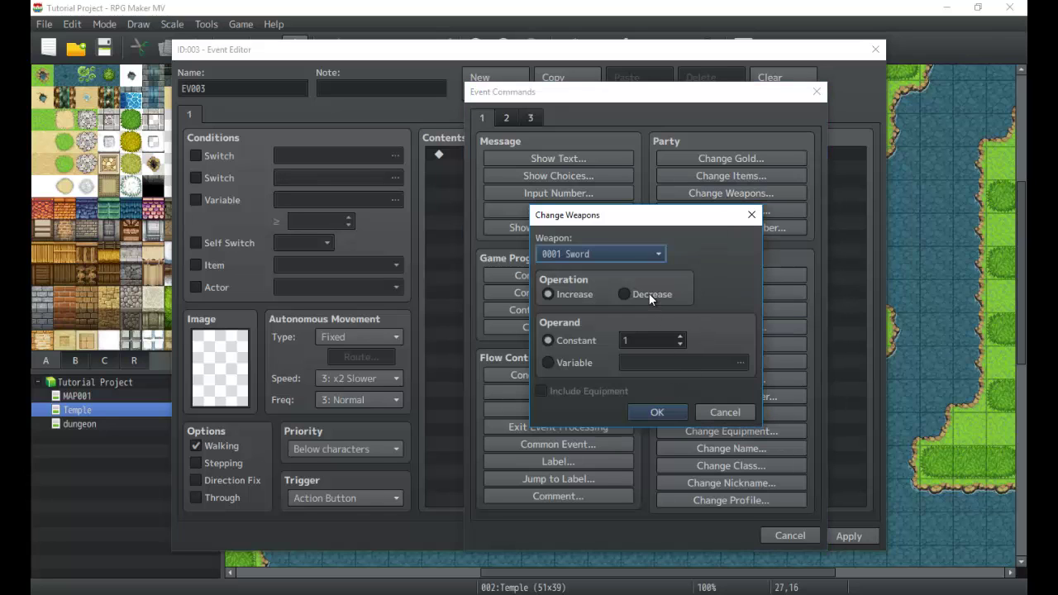
click(725, 411)
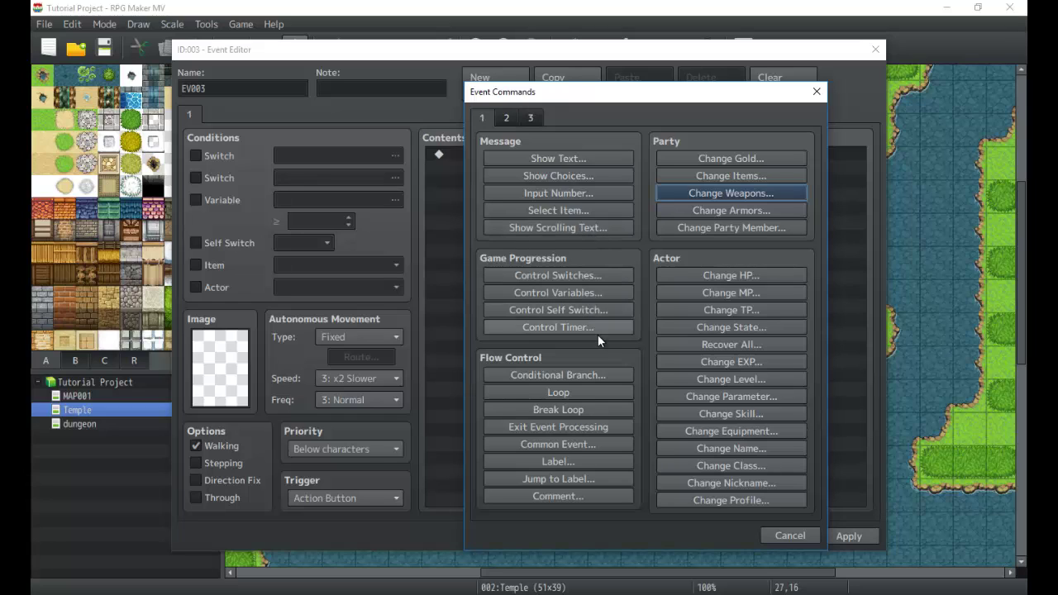
click(578, 295)
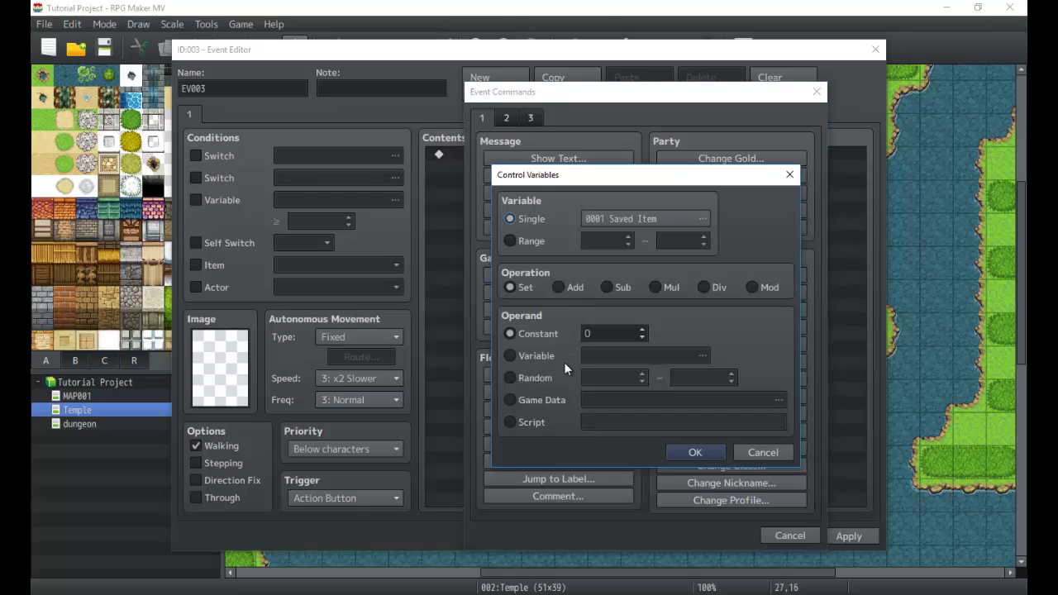
click(562, 397)
click(628, 400)
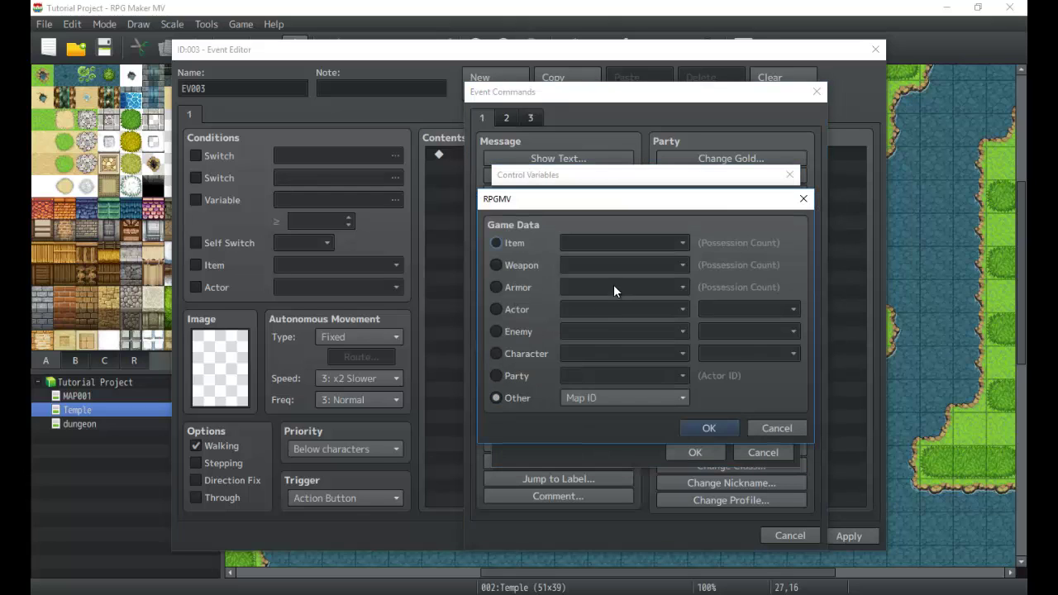
click(525, 335)
click(524, 362)
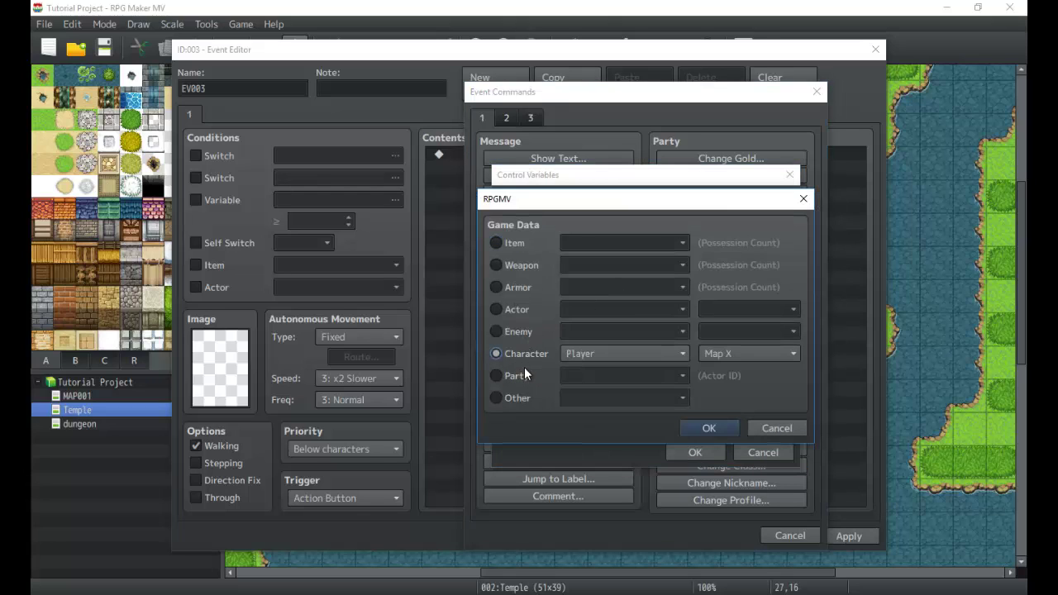
click(522, 265)
click(519, 287)
click(515, 243)
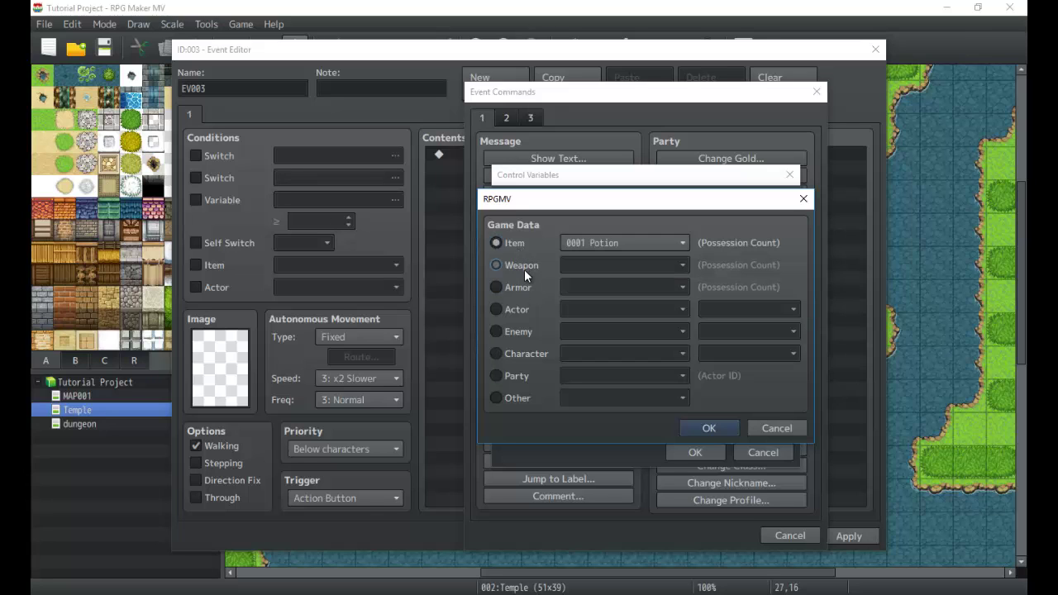
click(521, 265)
click(519, 287)
click(777, 428)
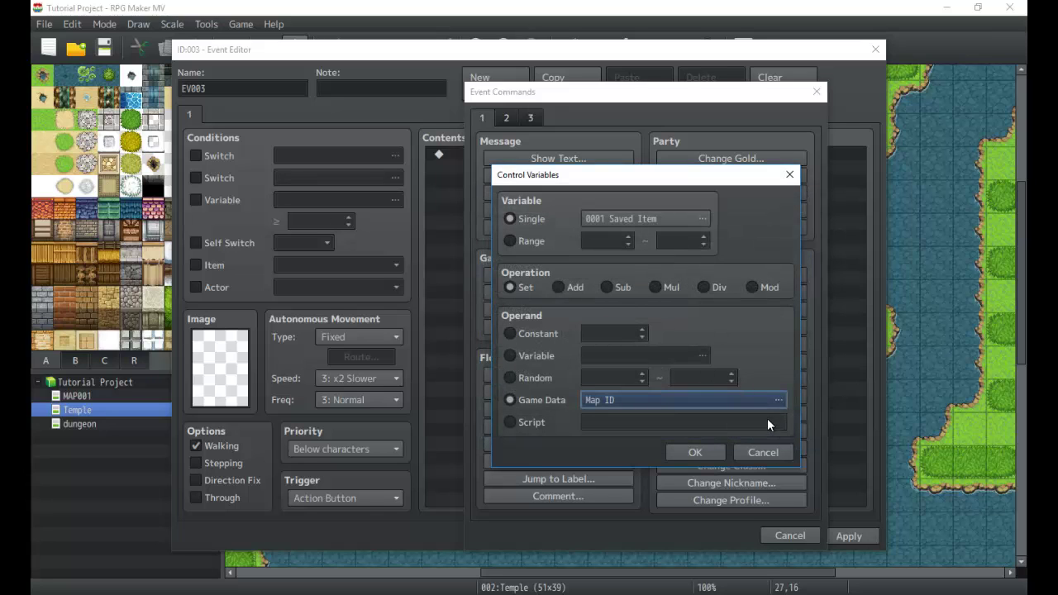
click(771, 448)
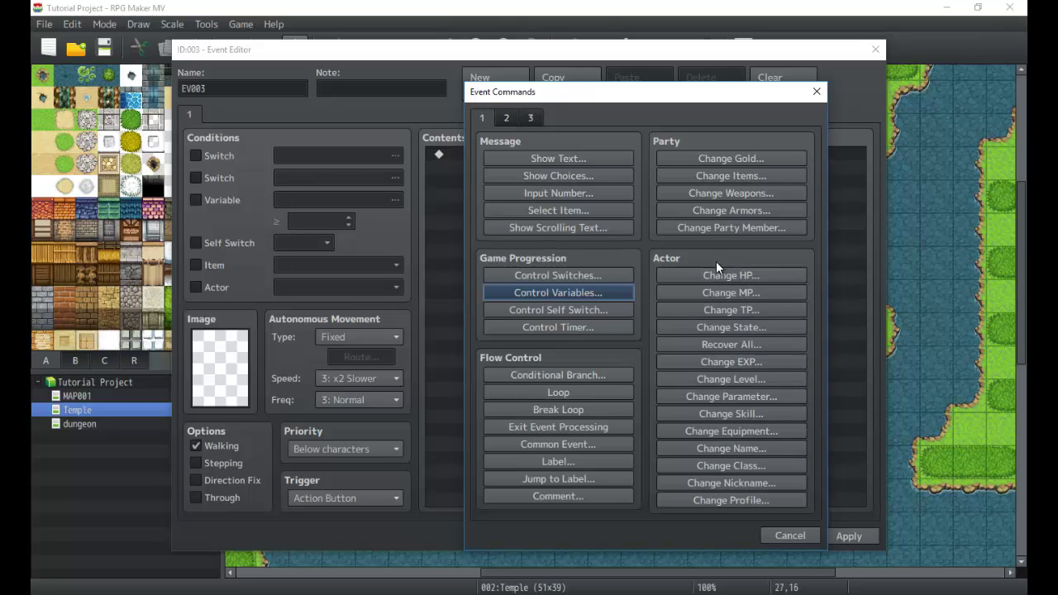
click(736, 363)
click(724, 430)
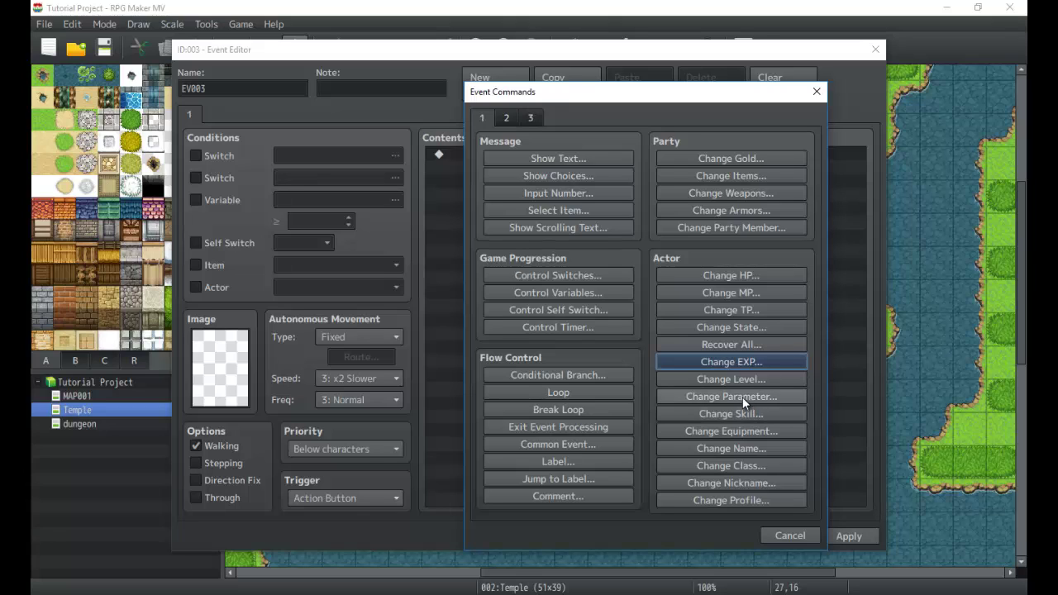
click(742, 400)
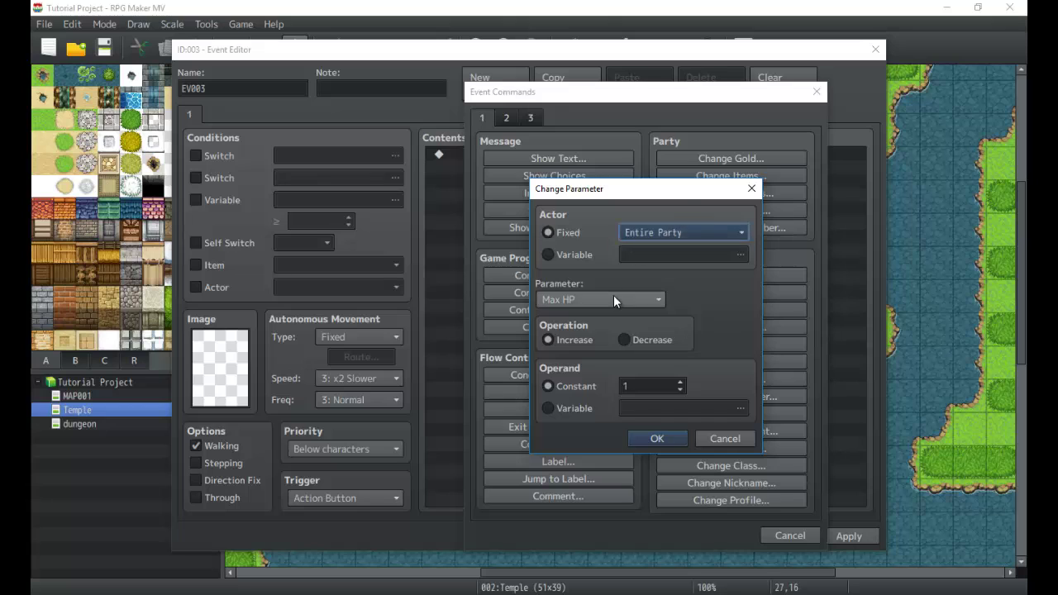
click(613, 297)
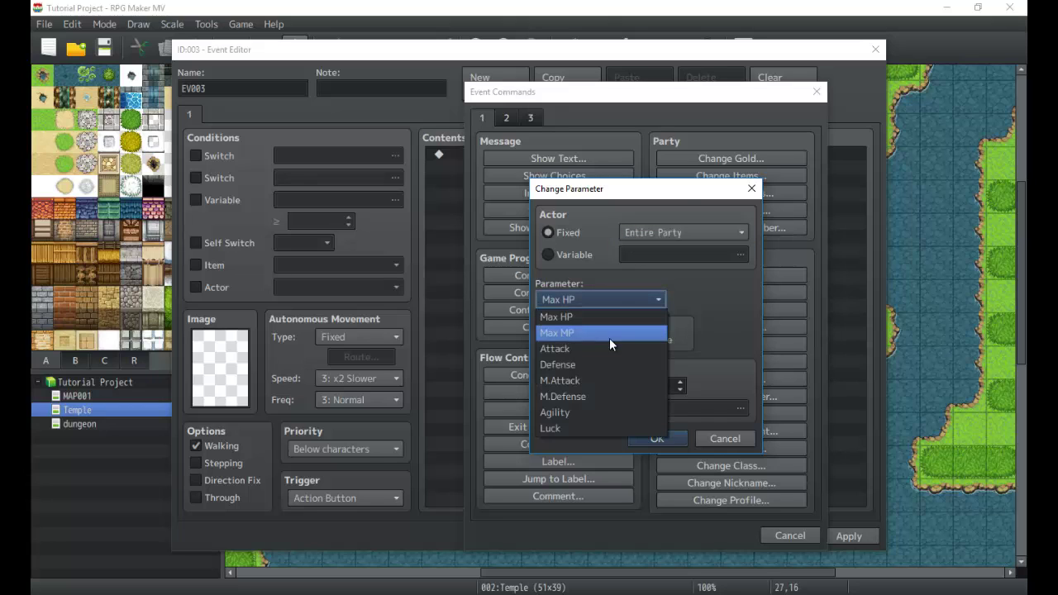
click(730, 305)
click(744, 437)
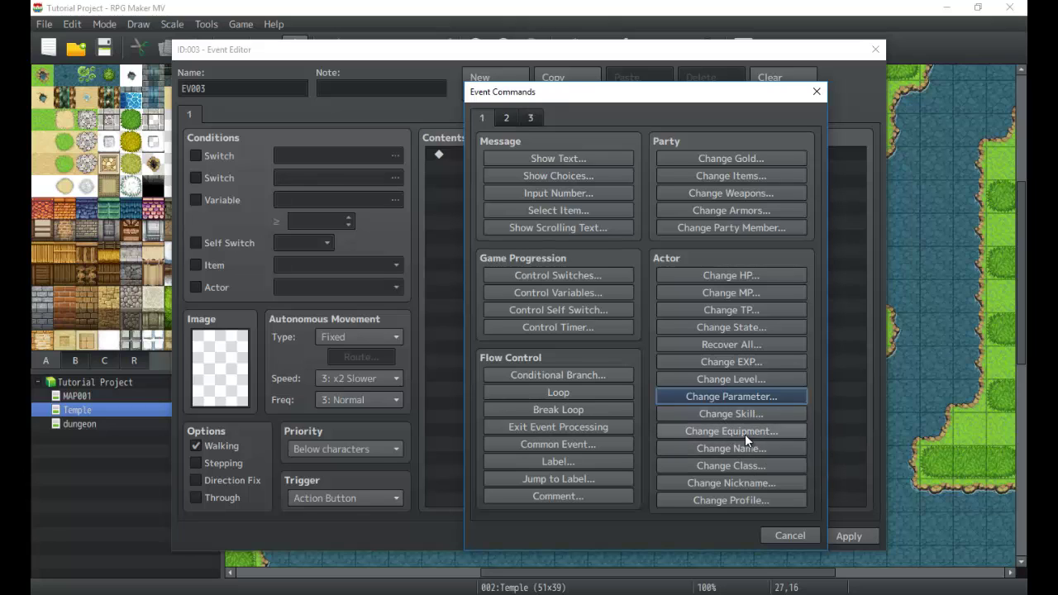
In Change Equipment, pick Sword, then Head with Hat, and cancel without adding
click(742, 432)
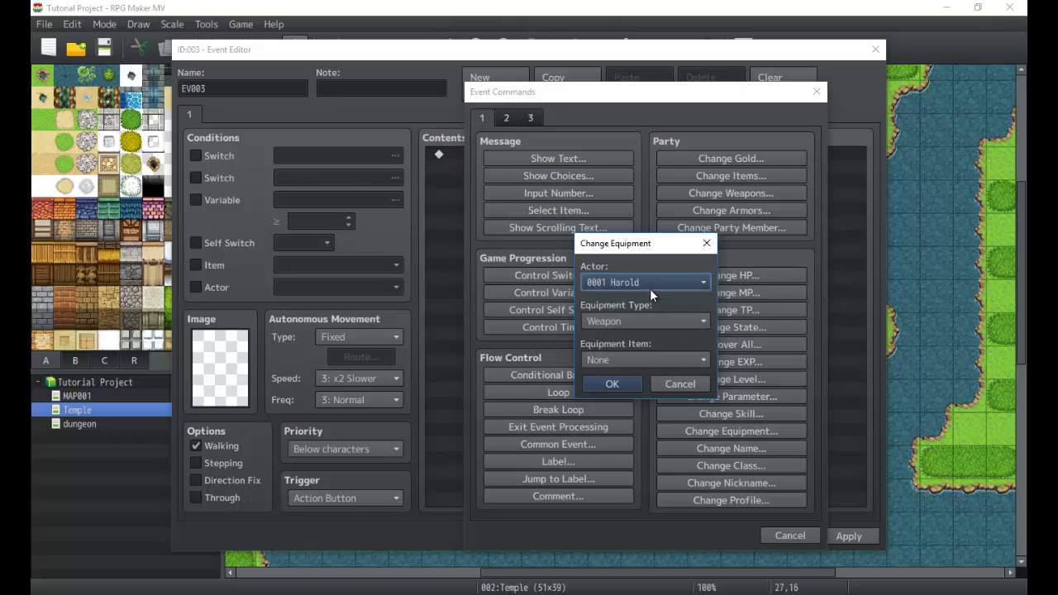
click(636, 357)
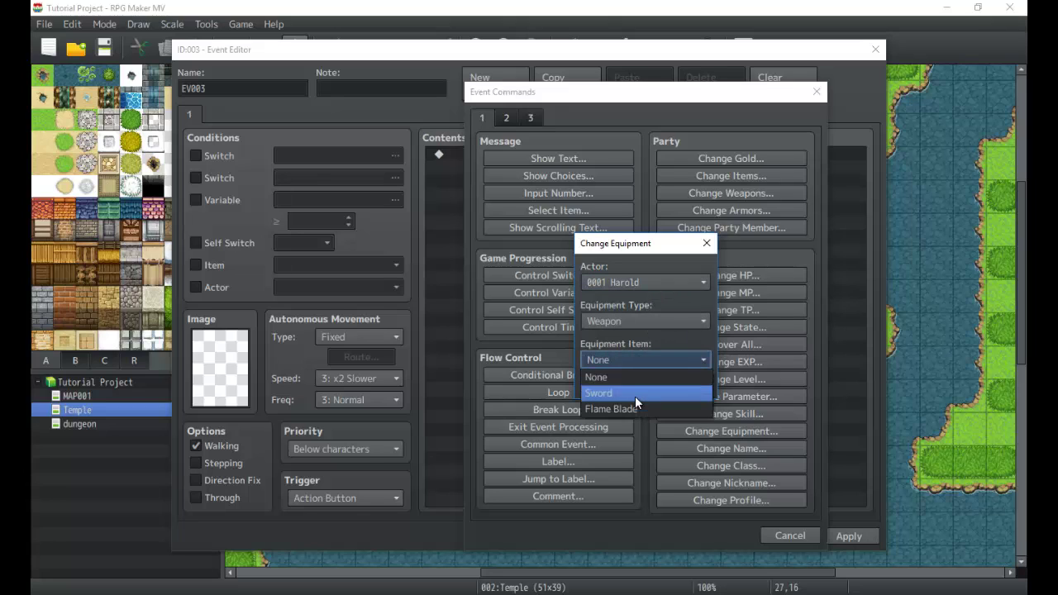
click(634, 393)
click(635, 319)
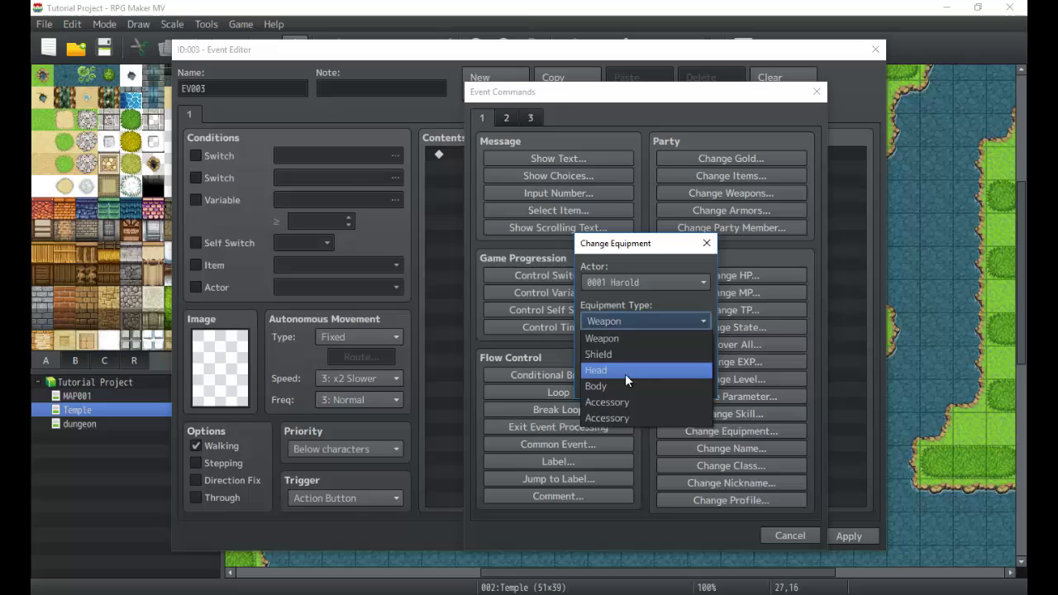
click(624, 372)
click(646, 365)
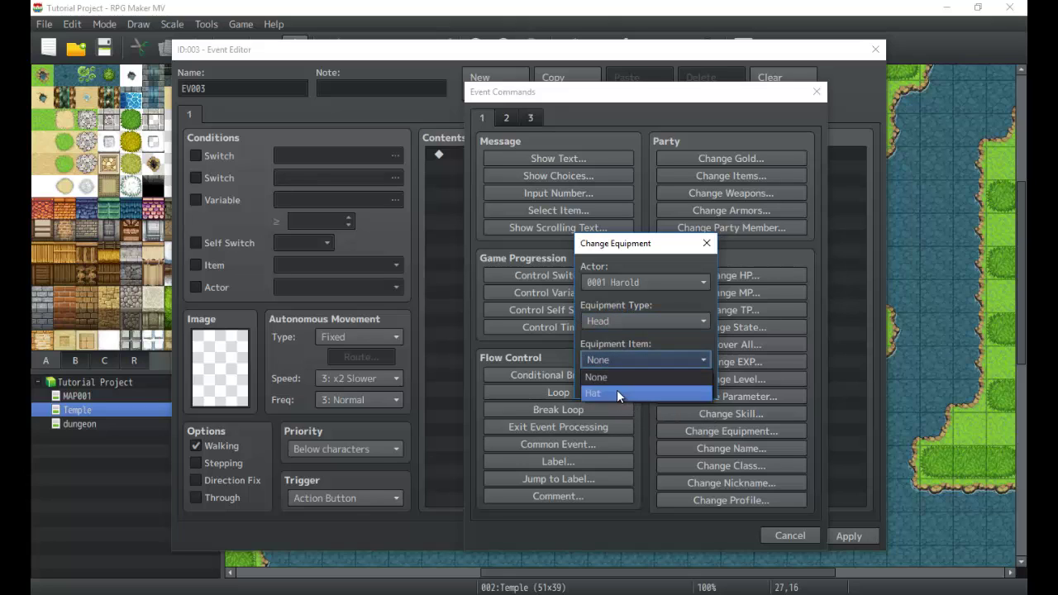
click(618, 392)
click(671, 385)
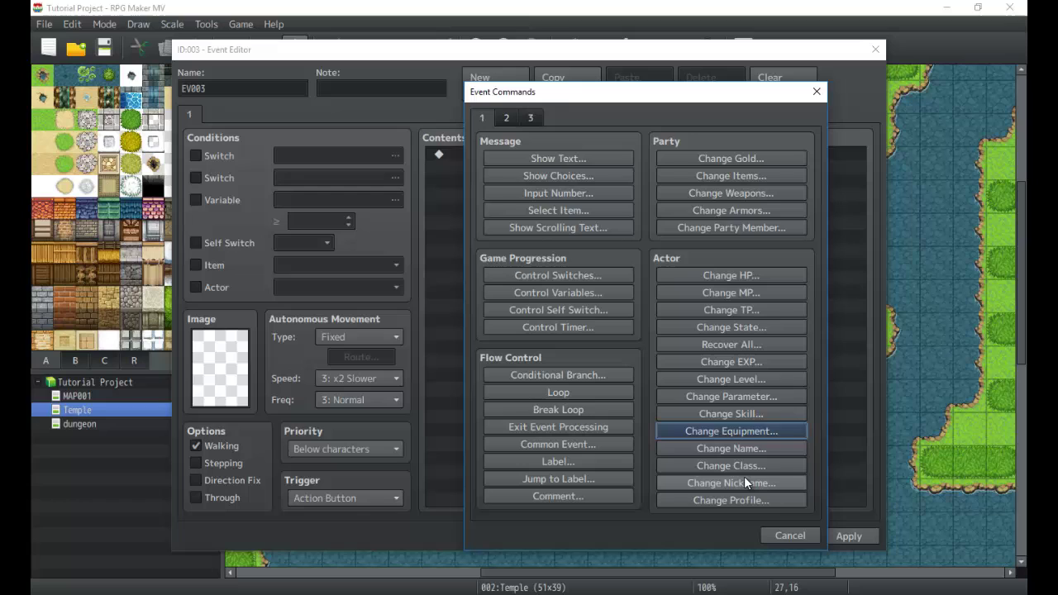
click(731, 452)
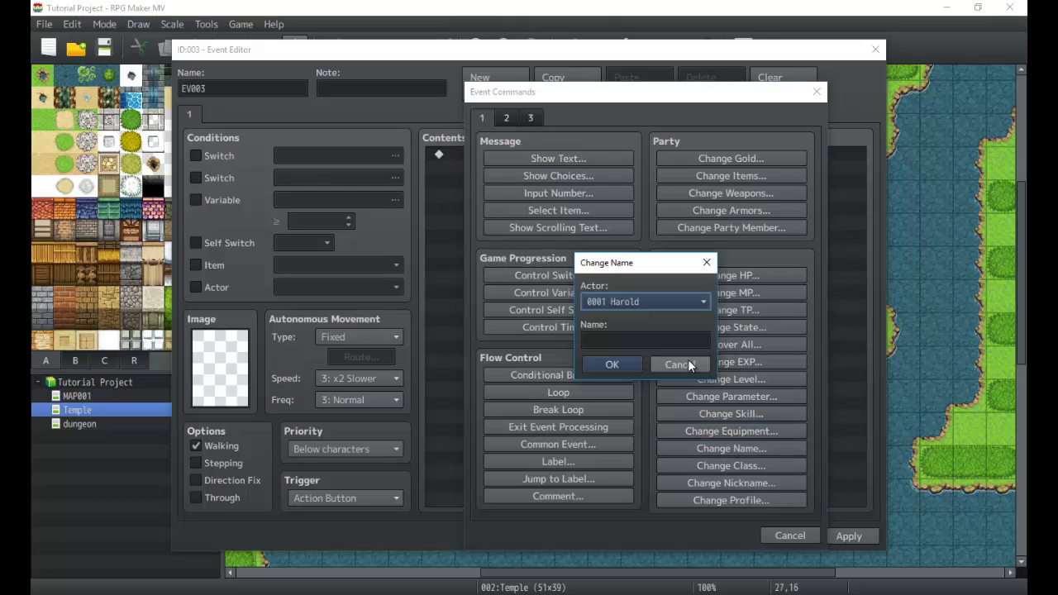
click(688, 360)
click(725, 467)
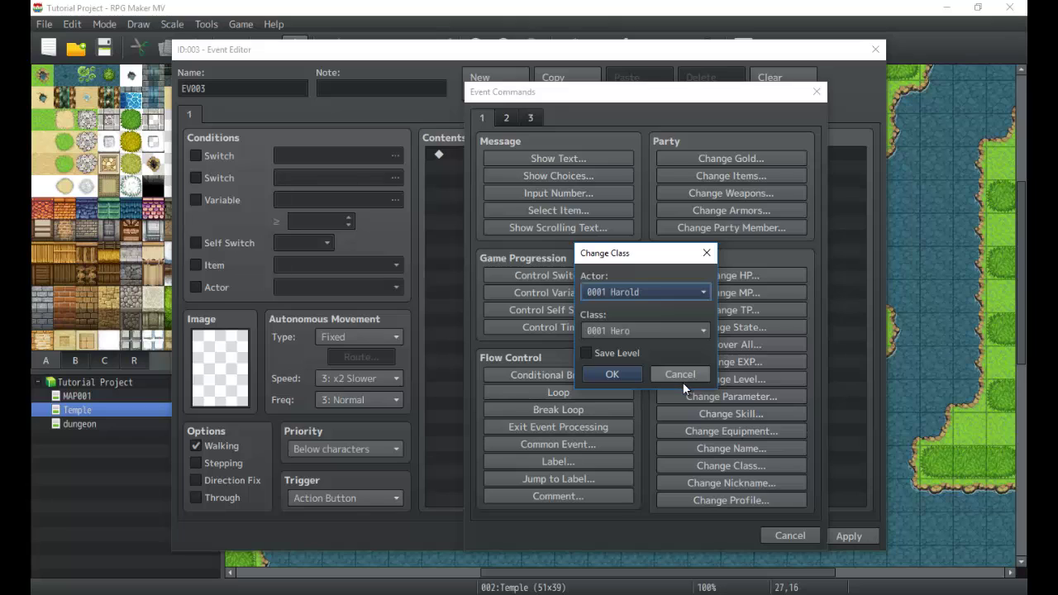
click(683, 381)
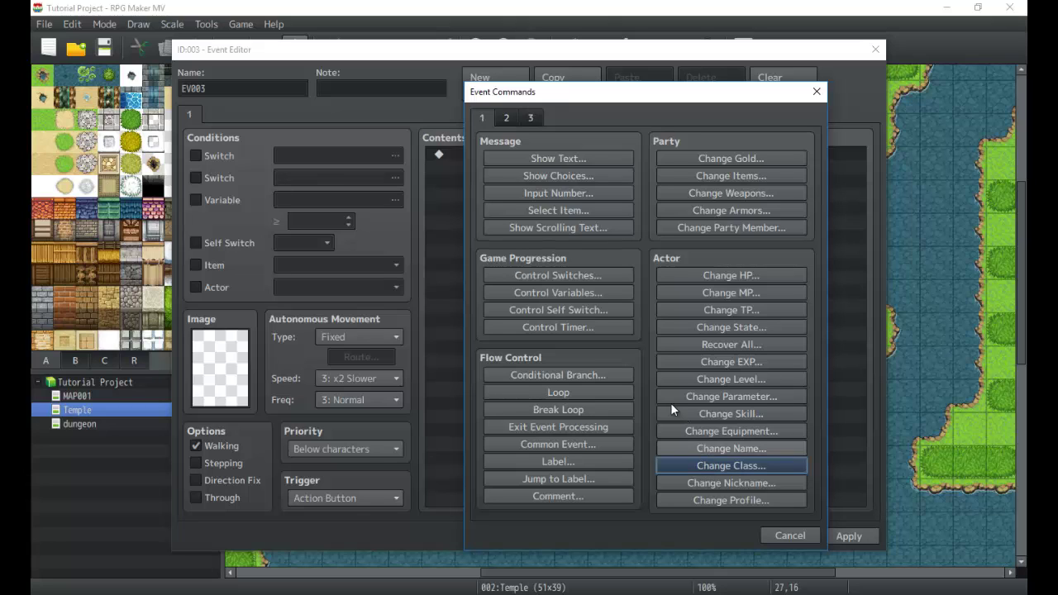
click(529, 117)
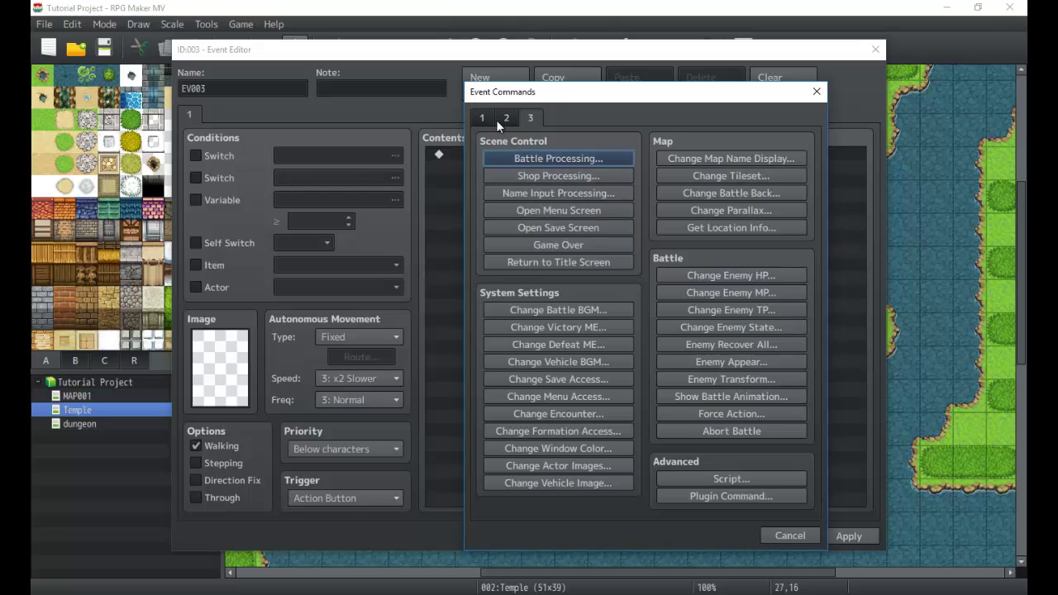
click(483, 119)
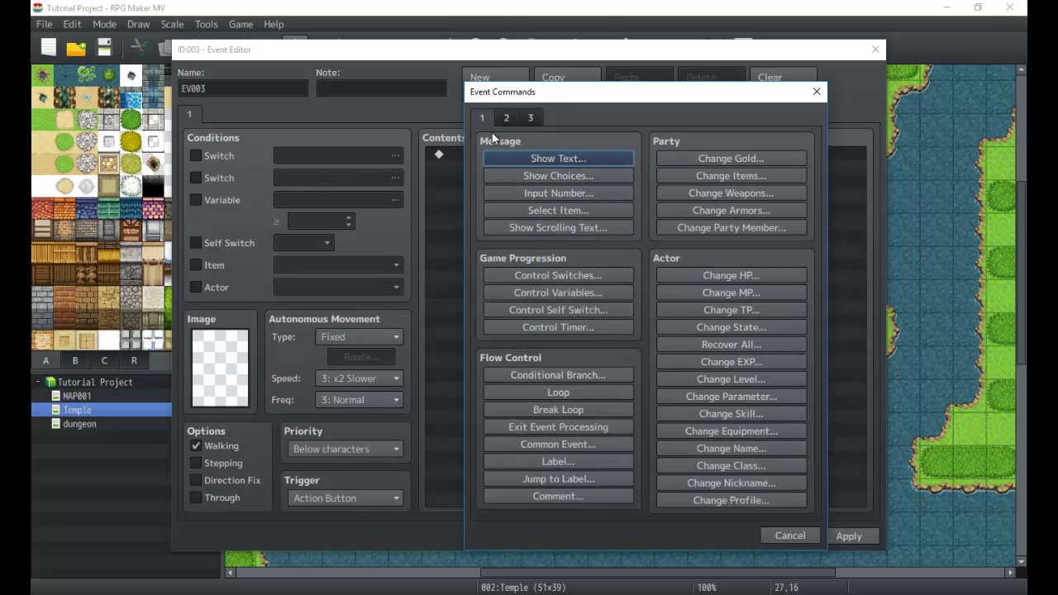
Open and cancel Change Profile, then show page 2 of Event Commands
click(711, 499)
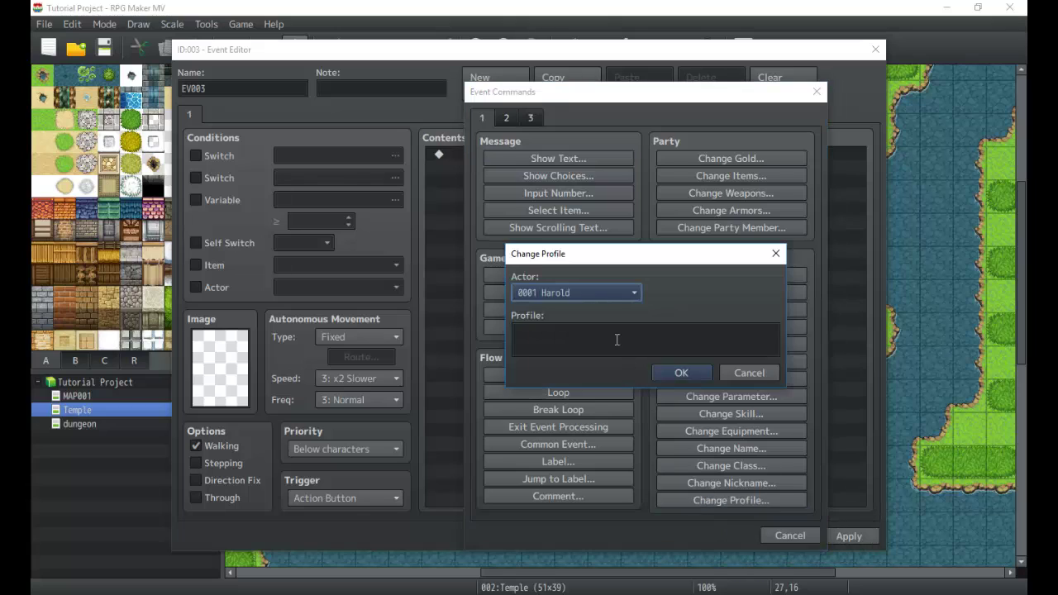
key(Tab)
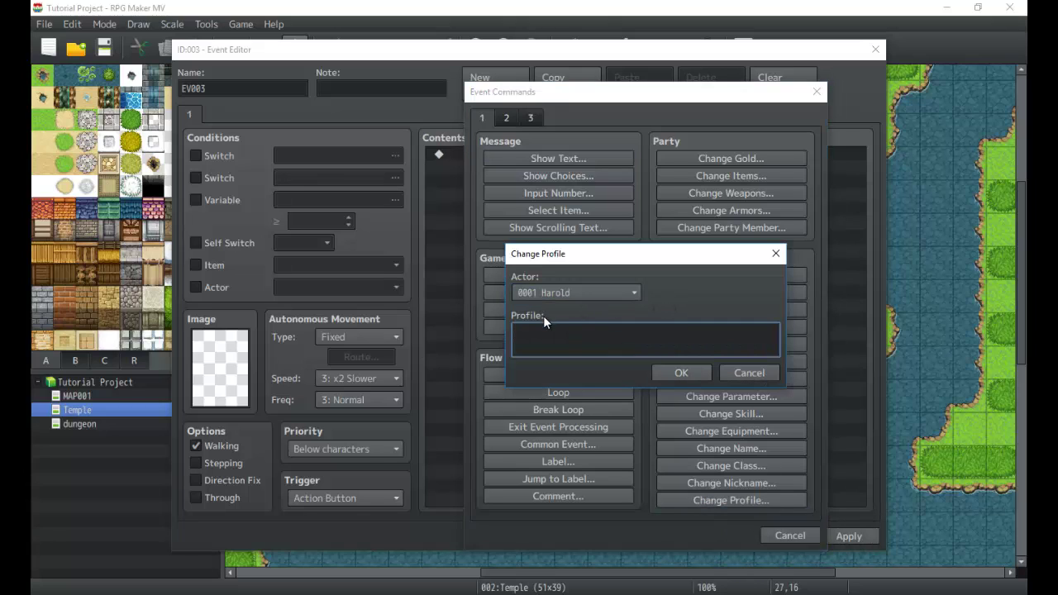
click(725, 373)
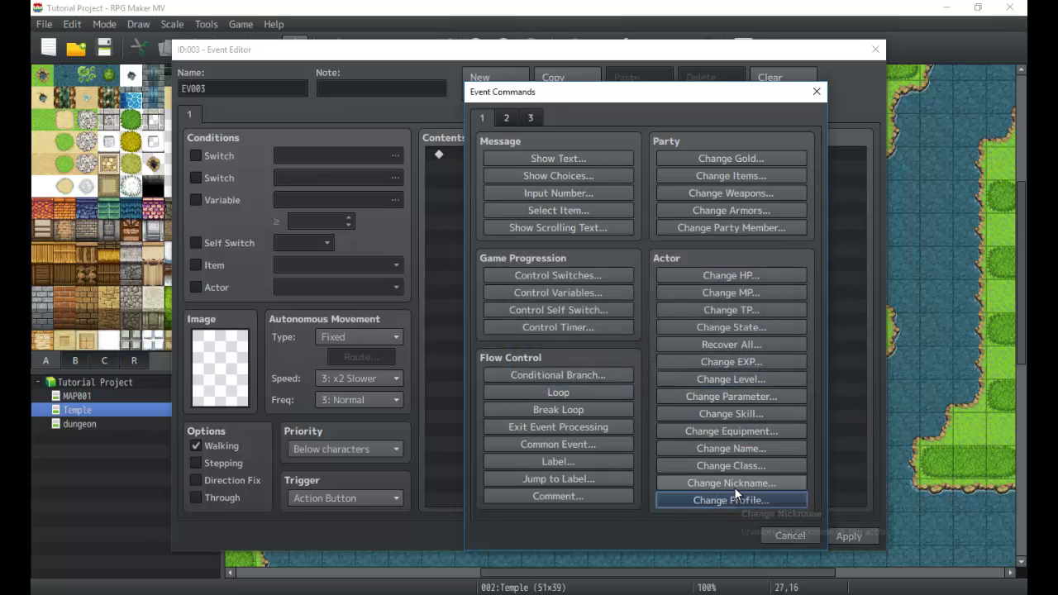
click(507, 117)
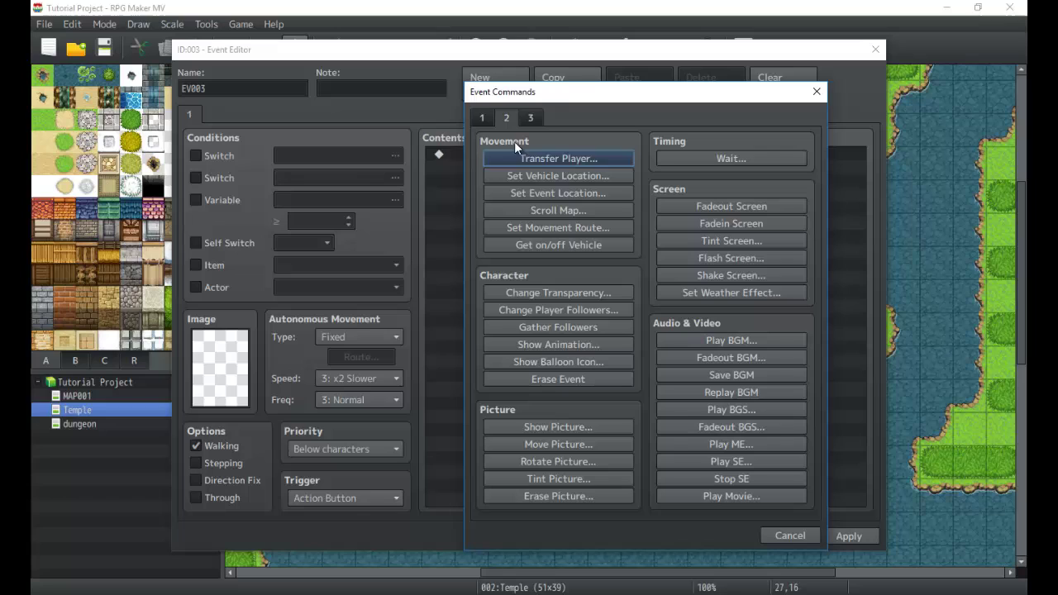
Toggle Transfer Player's destination between variables and direct, then cancel out of every window
click(565, 157)
click(651, 289)
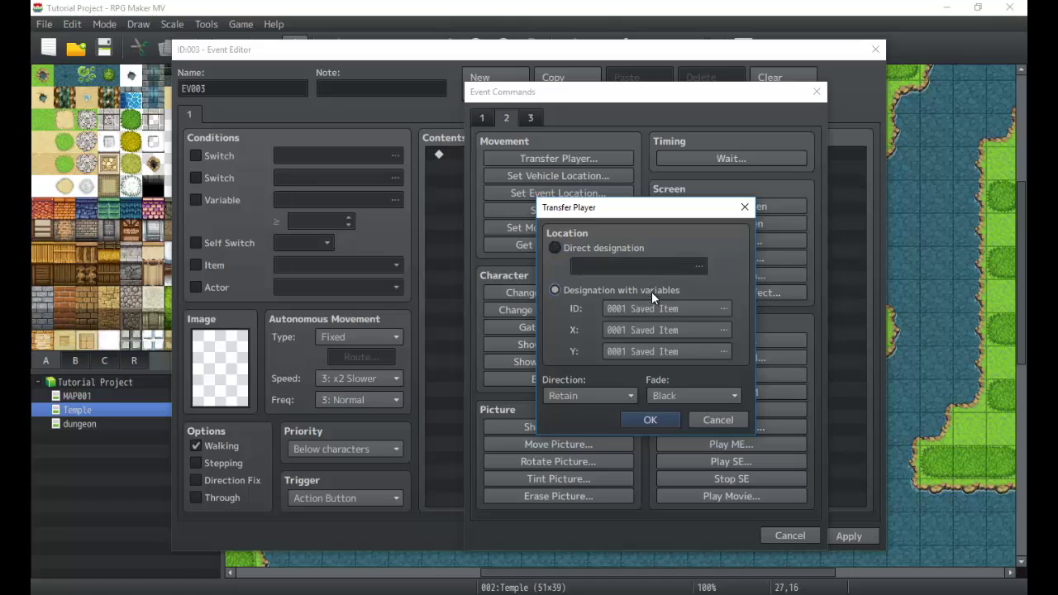
click(632, 251)
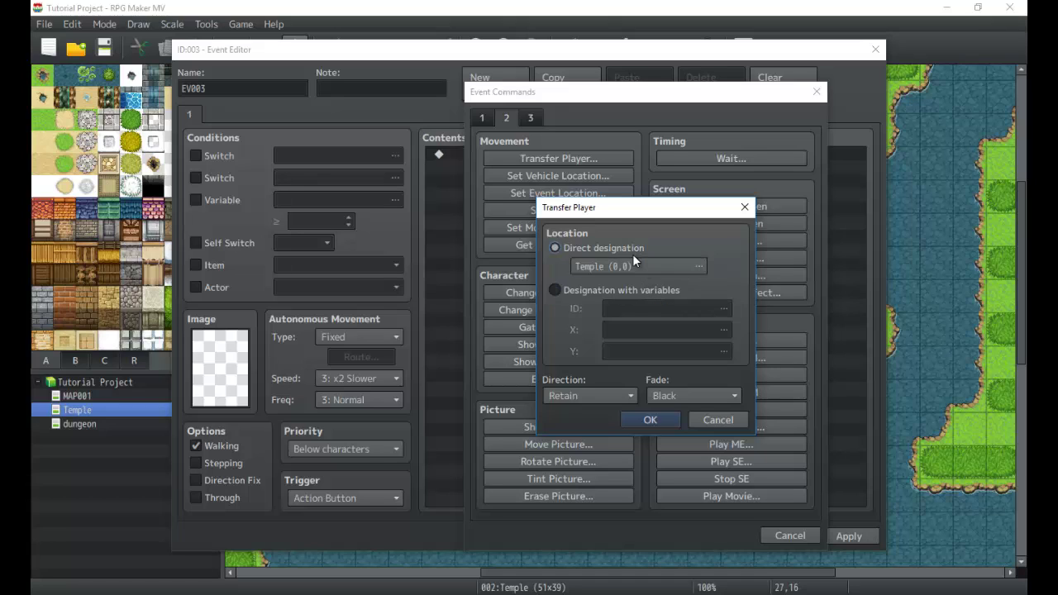
click(714, 420)
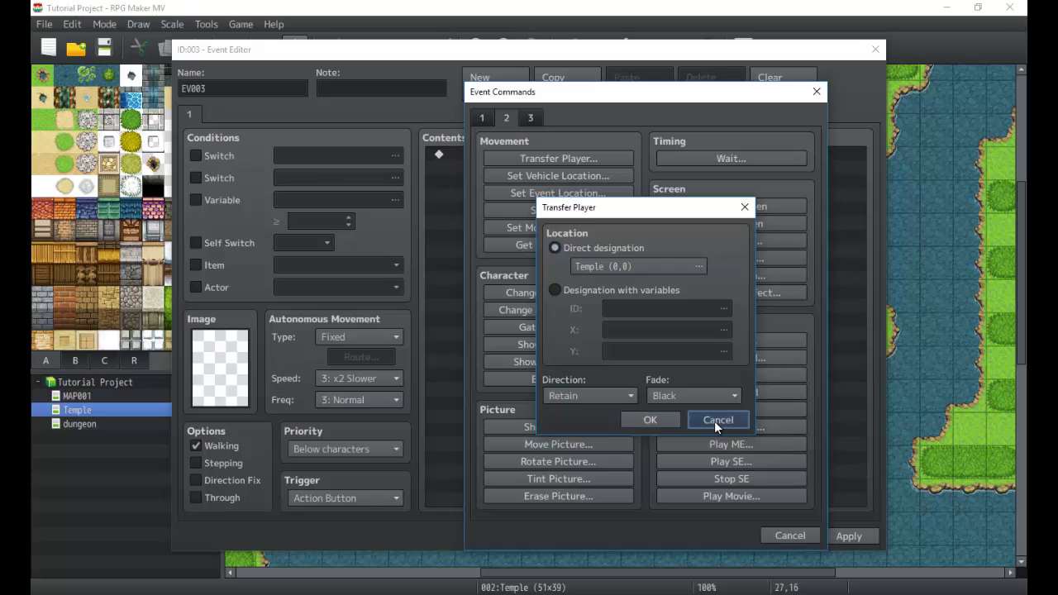
click(790, 536)
click(781, 537)
click(780, 226)
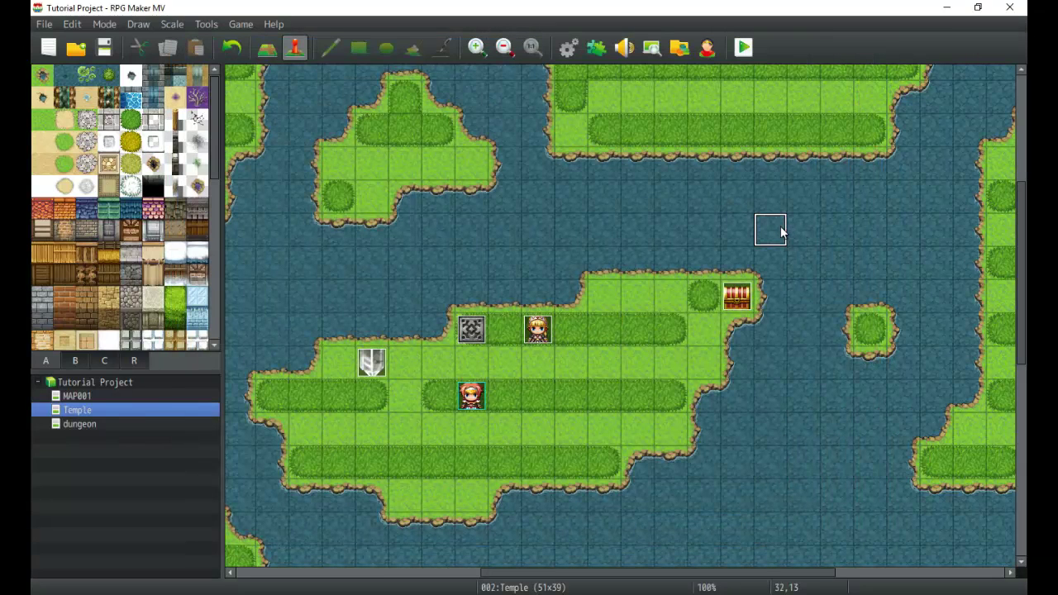
right_click(780, 227)
mouse_move(839, 340)
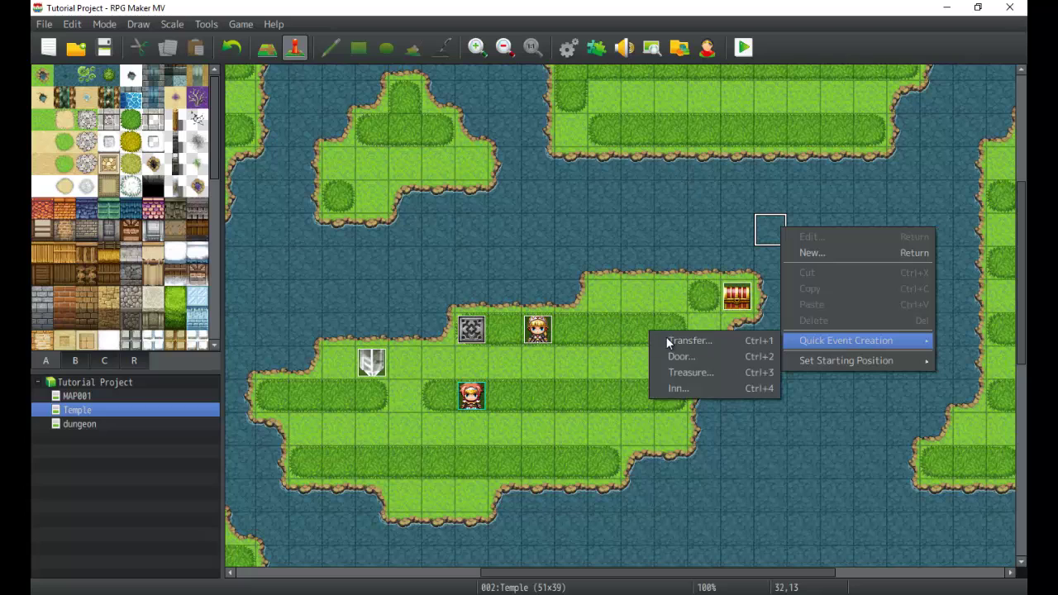
click(714, 339)
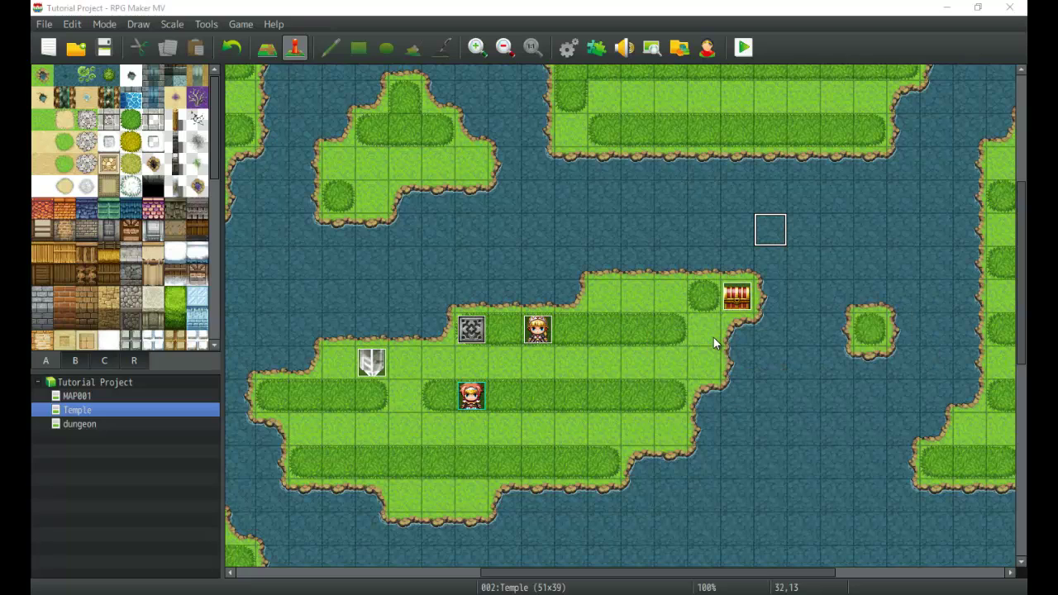
click(632, 329)
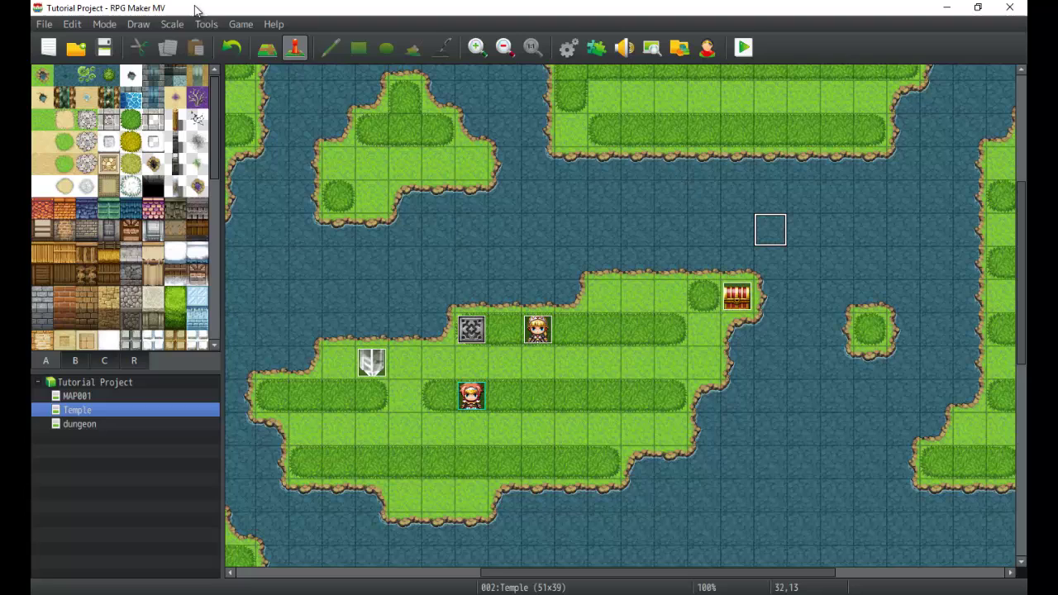
click(206, 24)
click(225, 40)
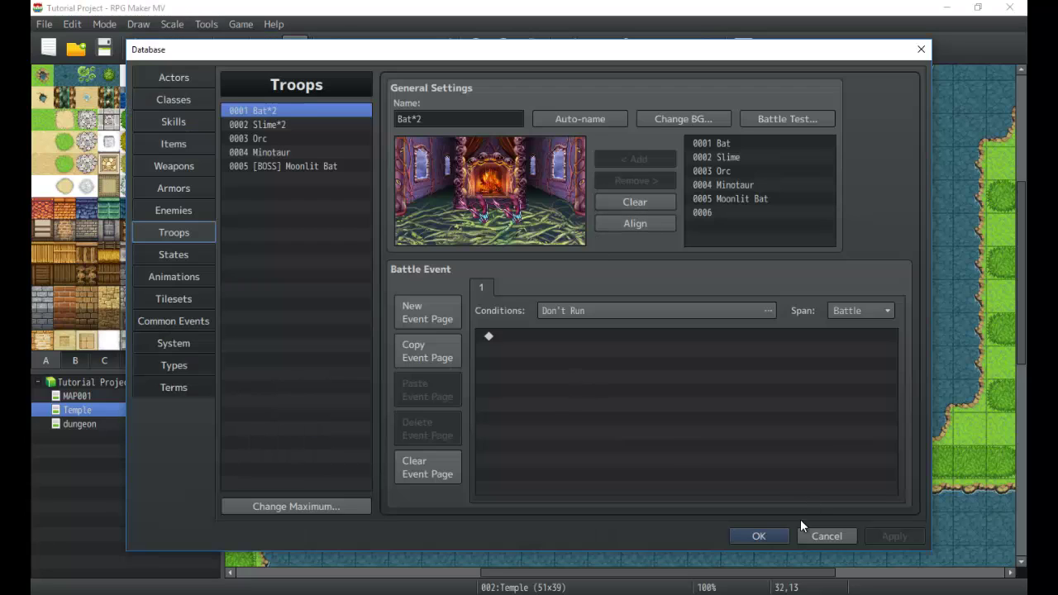
click(825, 534)
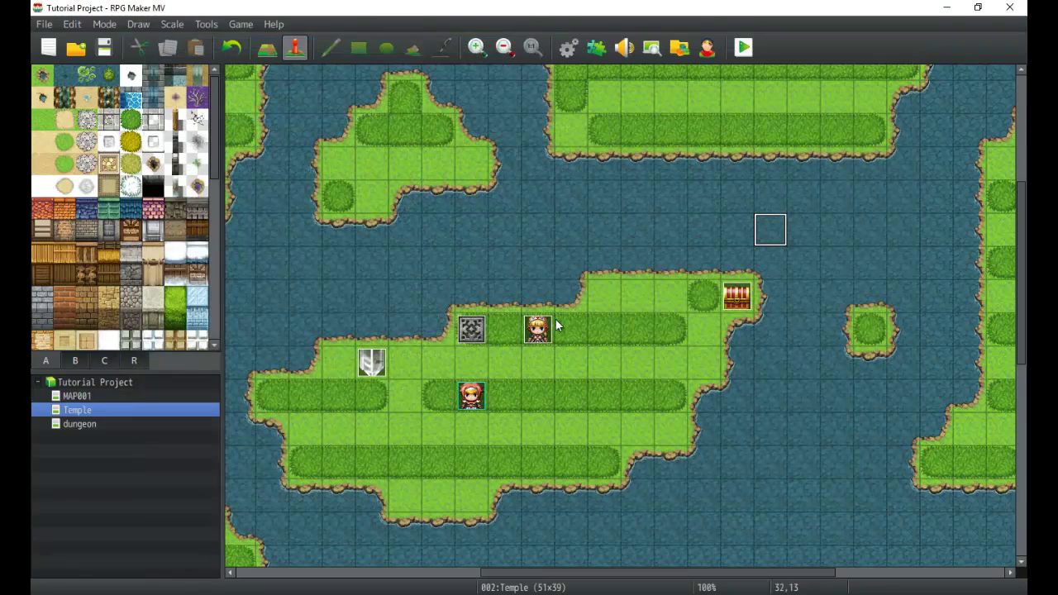
double_click(633, 327)
double_click(645, 281)
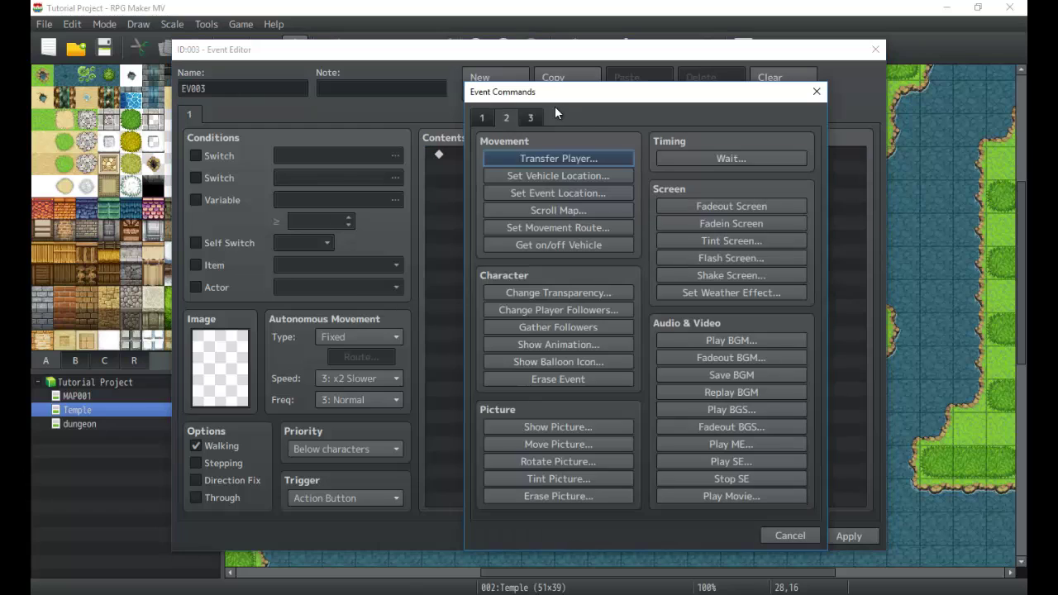
click(529, 159)
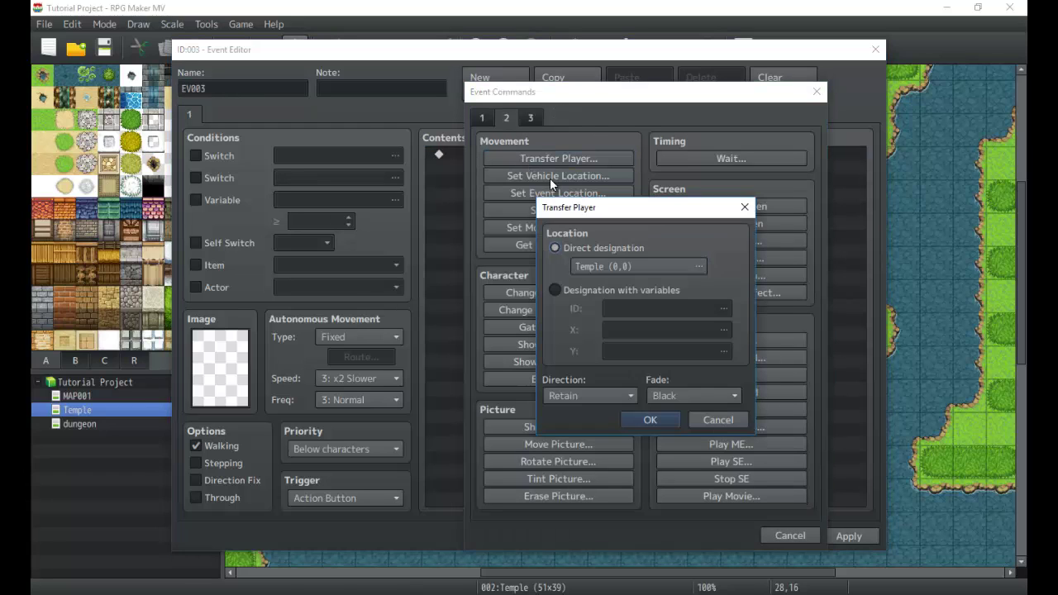
click(632, 291)
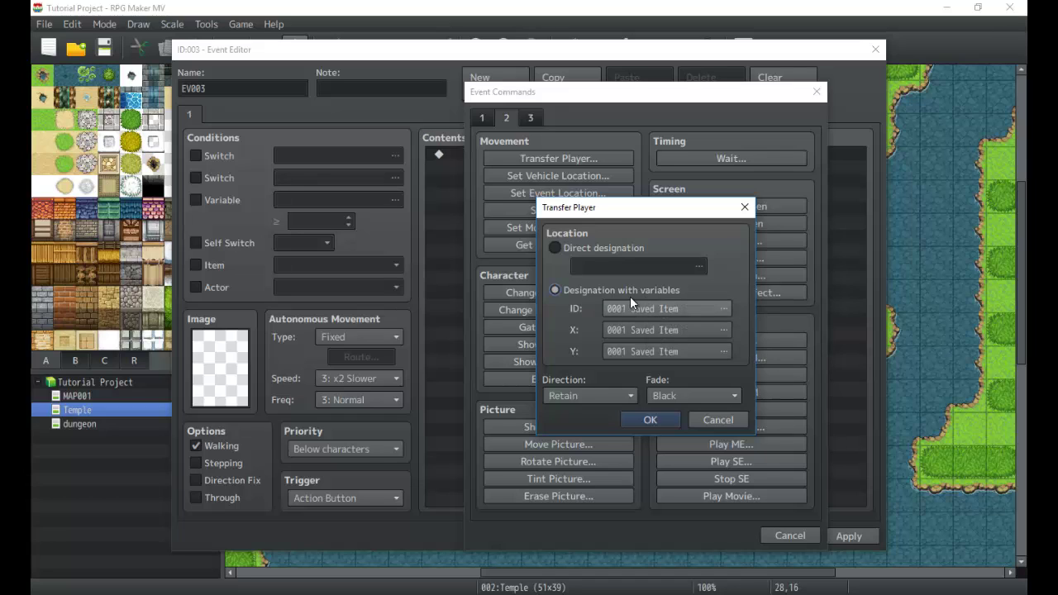
click(603, 251)
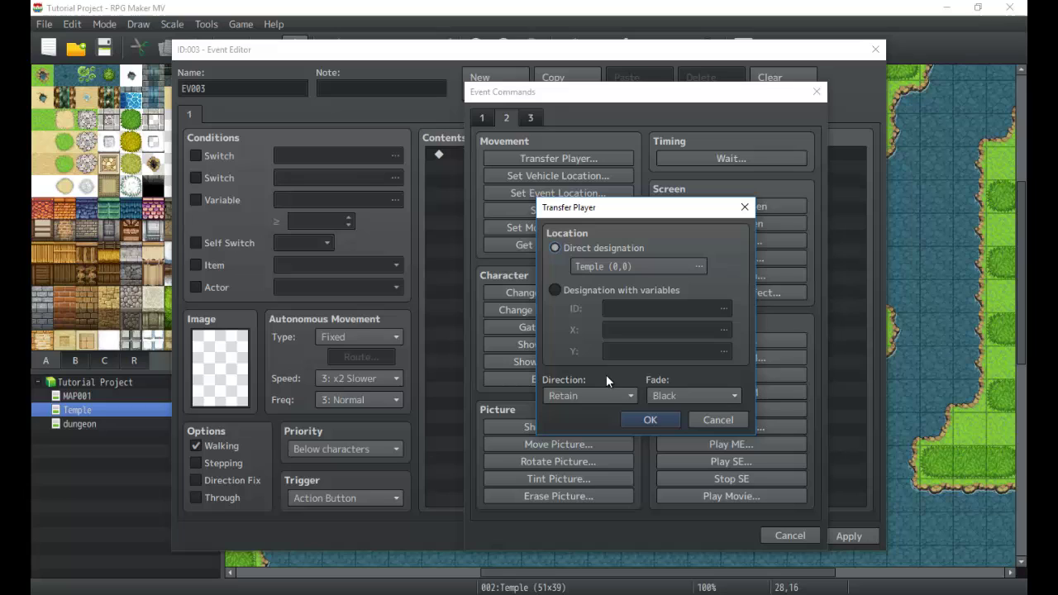
click(596, 291)
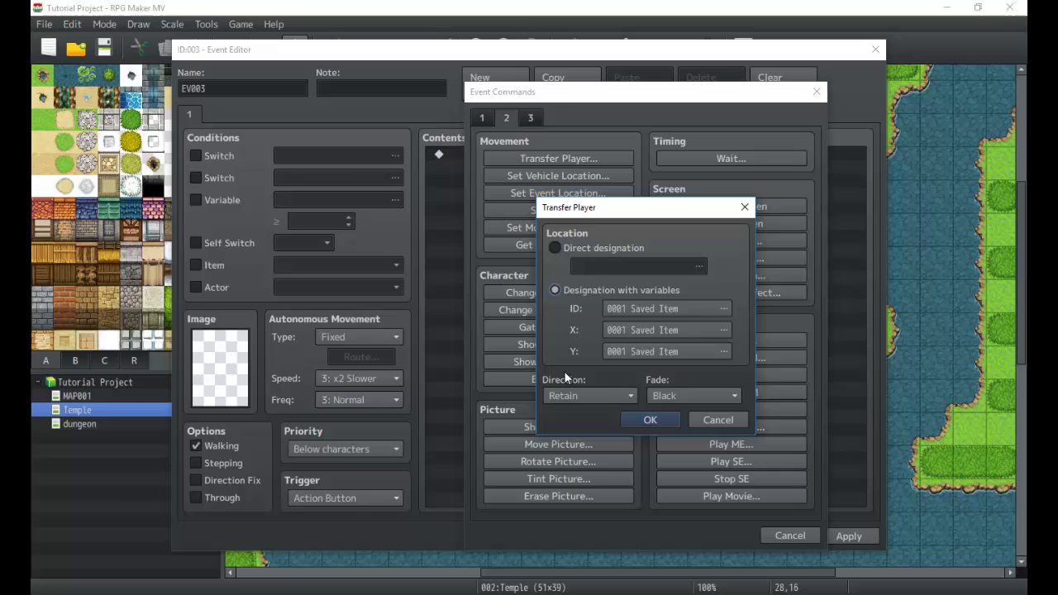
click(581, 392)
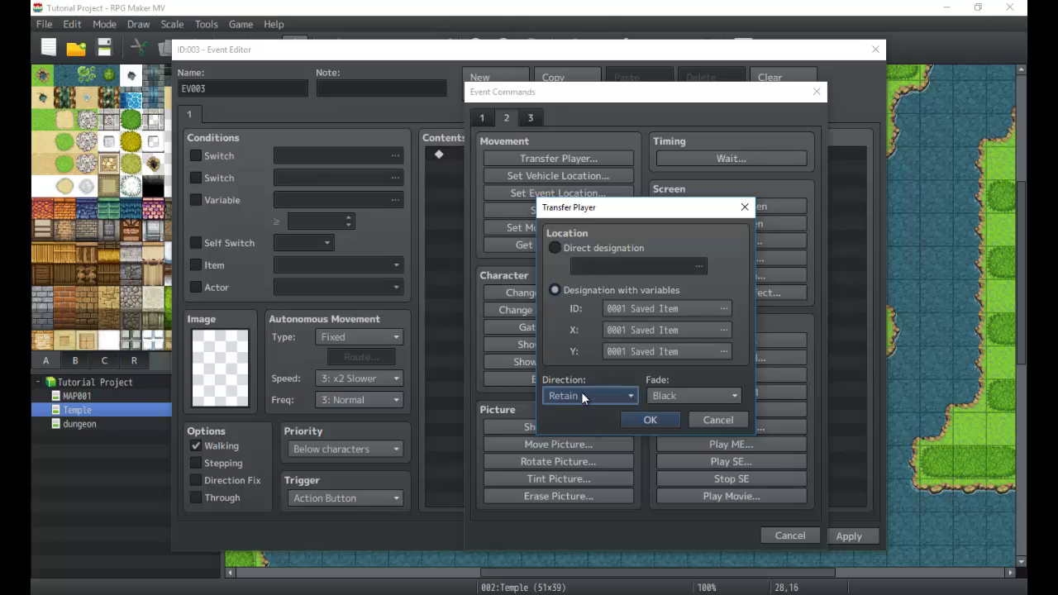
click(657, 399)
click(657, 399)
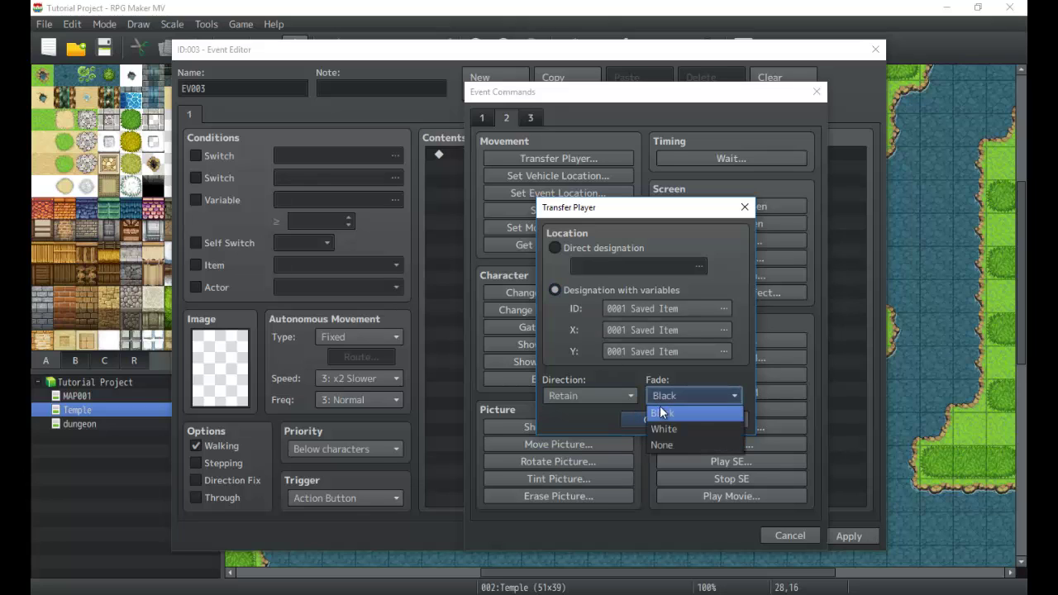
click(661, 395)
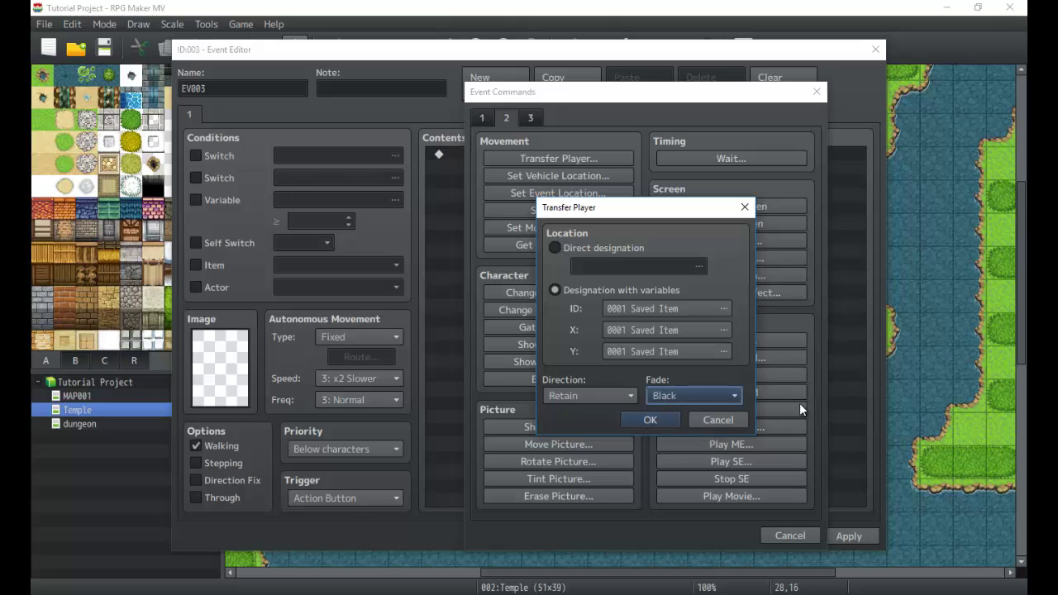
click(616, 395)
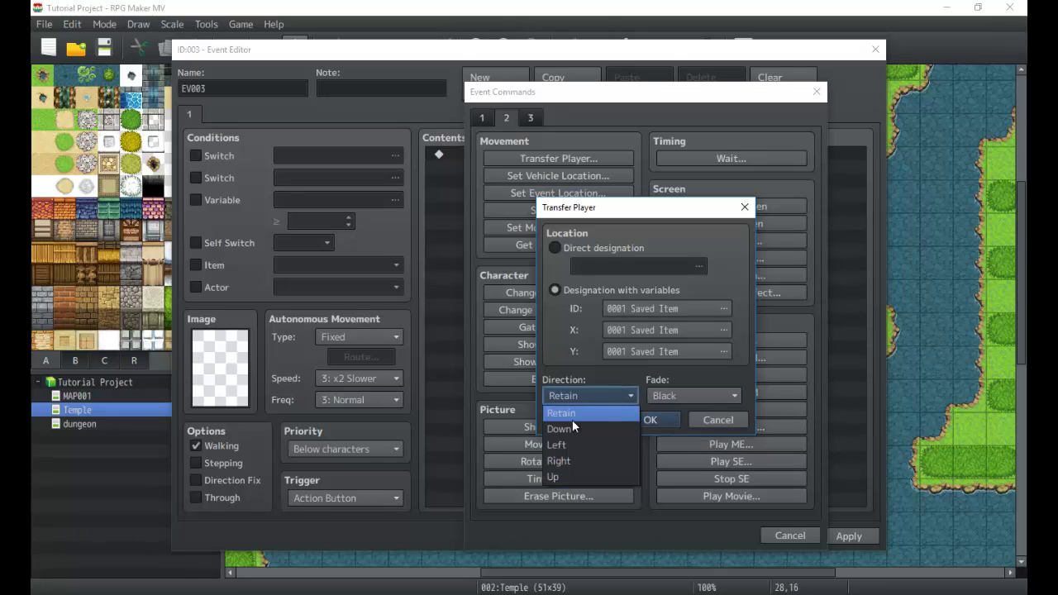
click(667, 393)
click(668, 394)
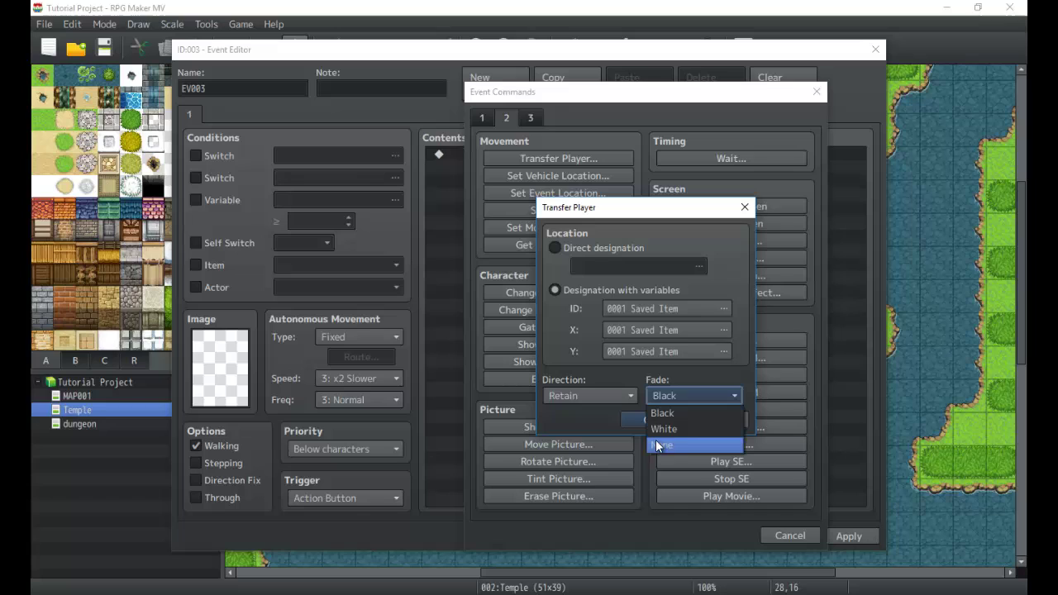
click(659, 382)
click(604, 395)
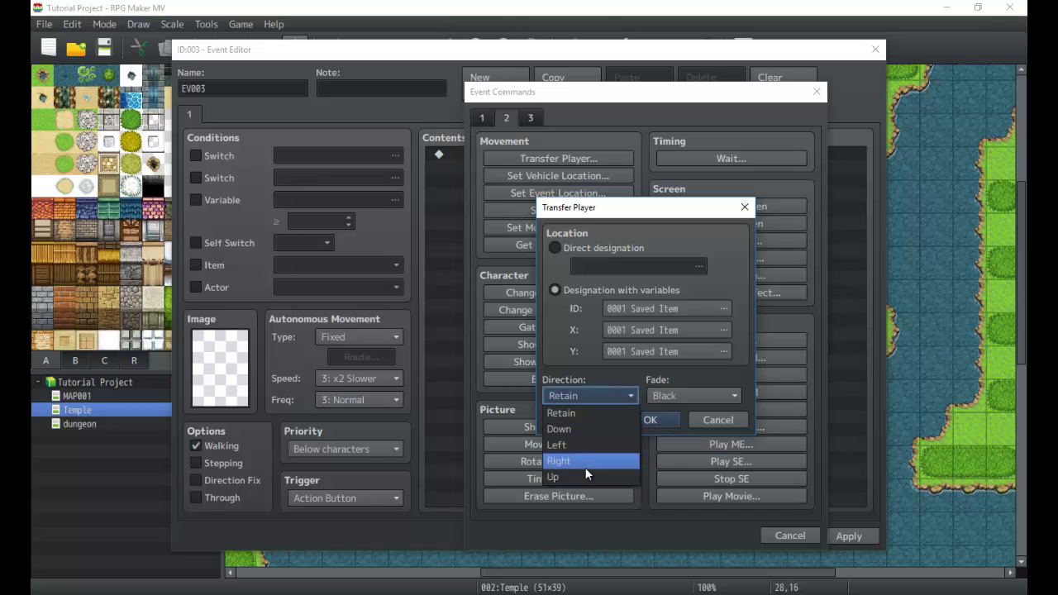
click(592, 359)
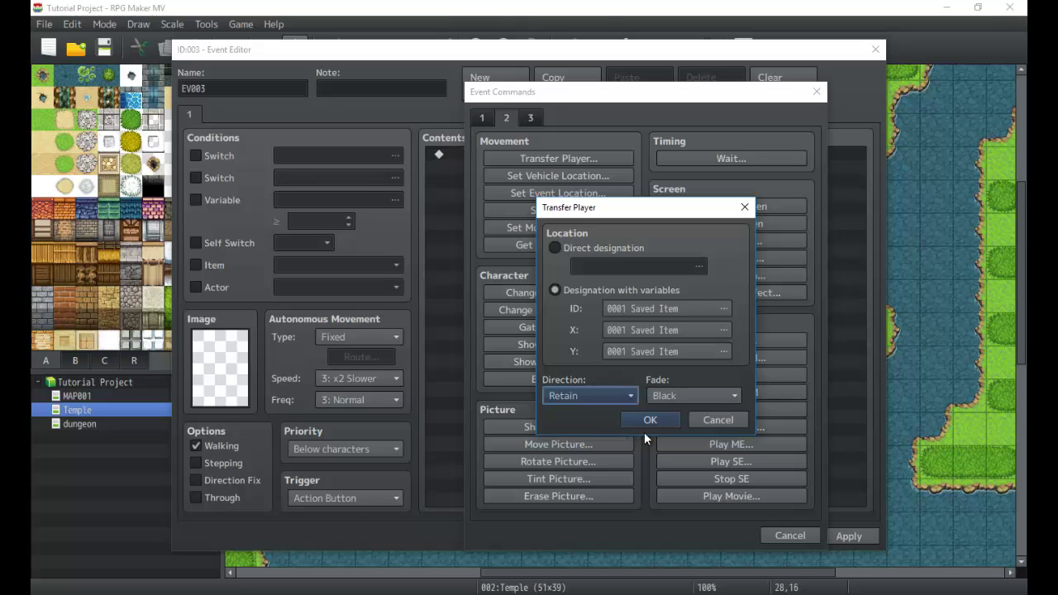
click(716, 422)
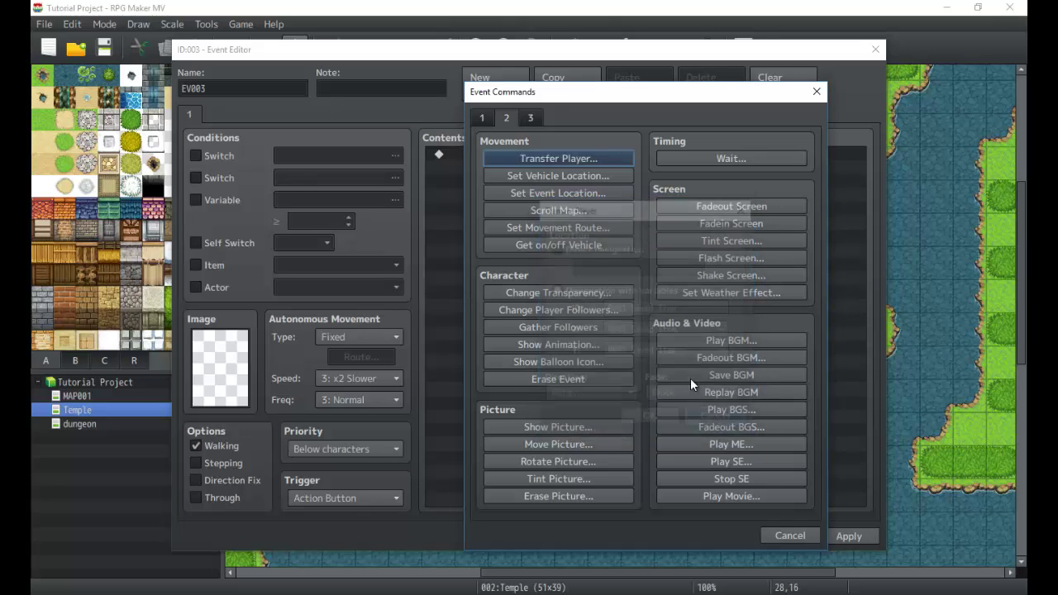
click(552, 176)
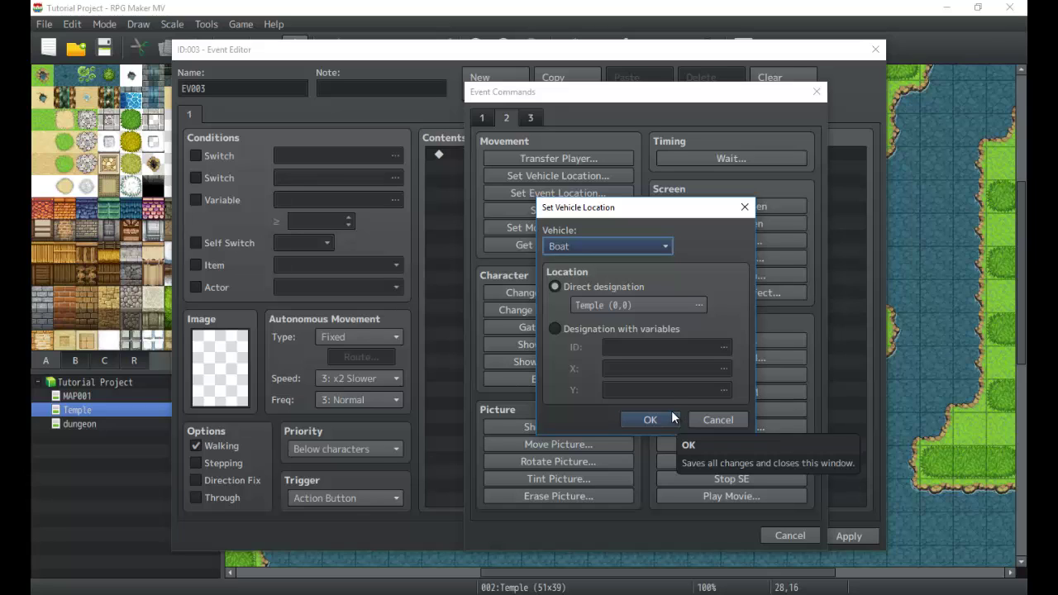
click(601, 302)
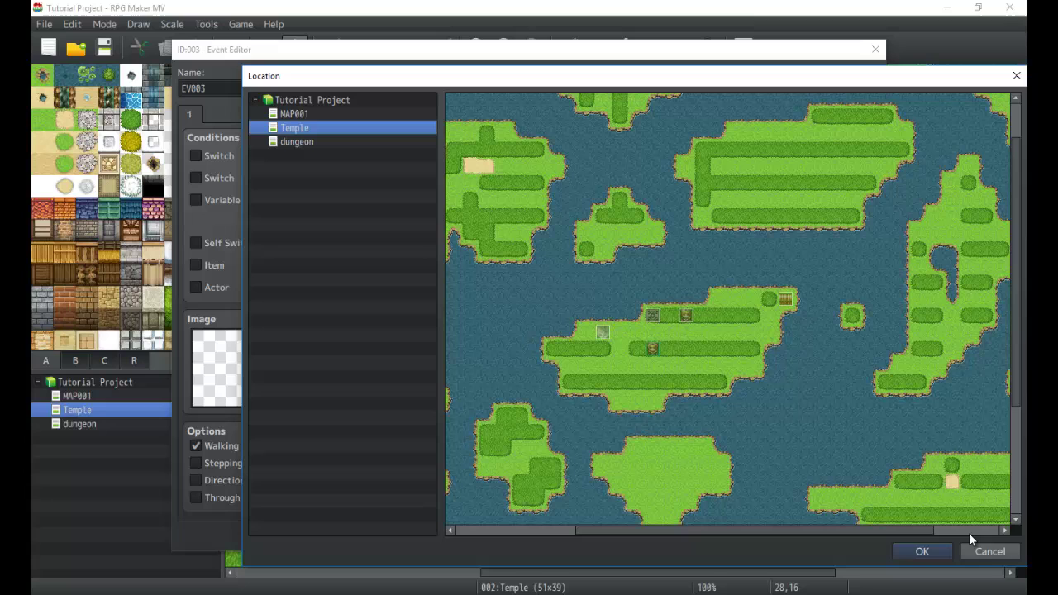
click(1008, 551)
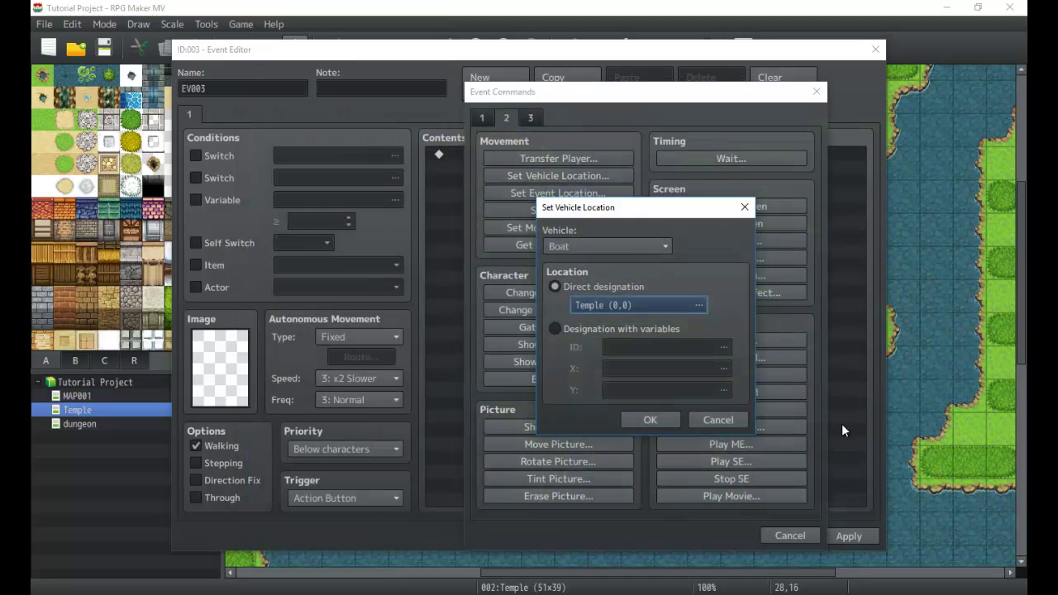
click(717, 420)
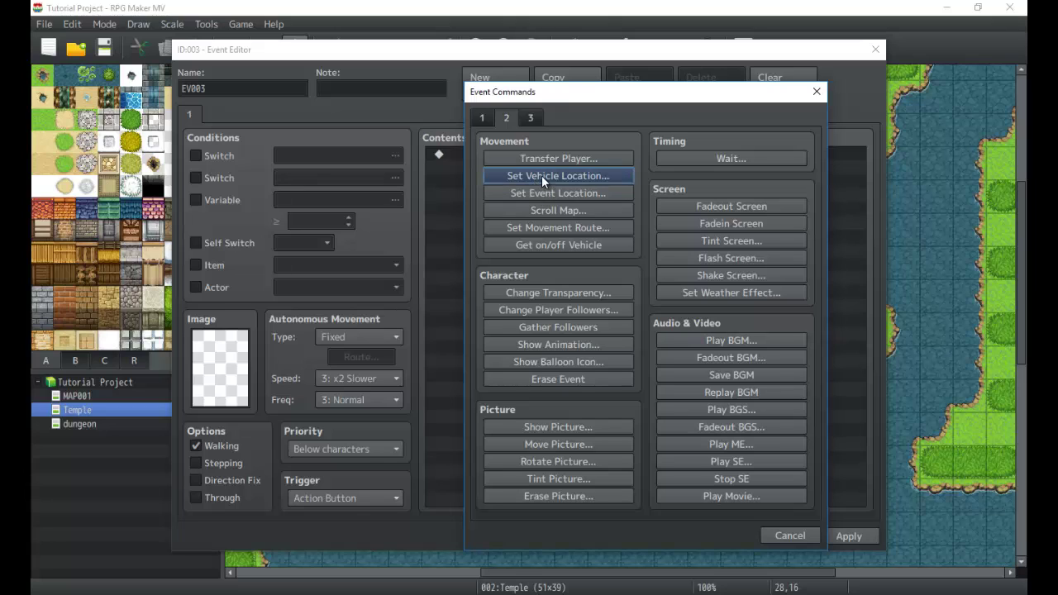
click(541, 176)
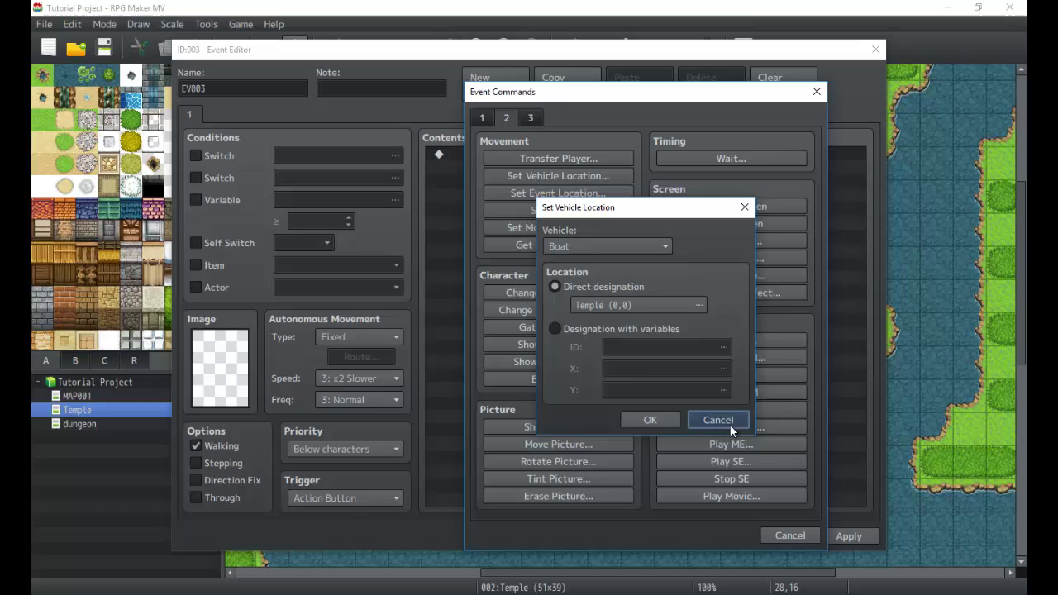
click(728, 422)
click(561, 178)
click(576, 245)
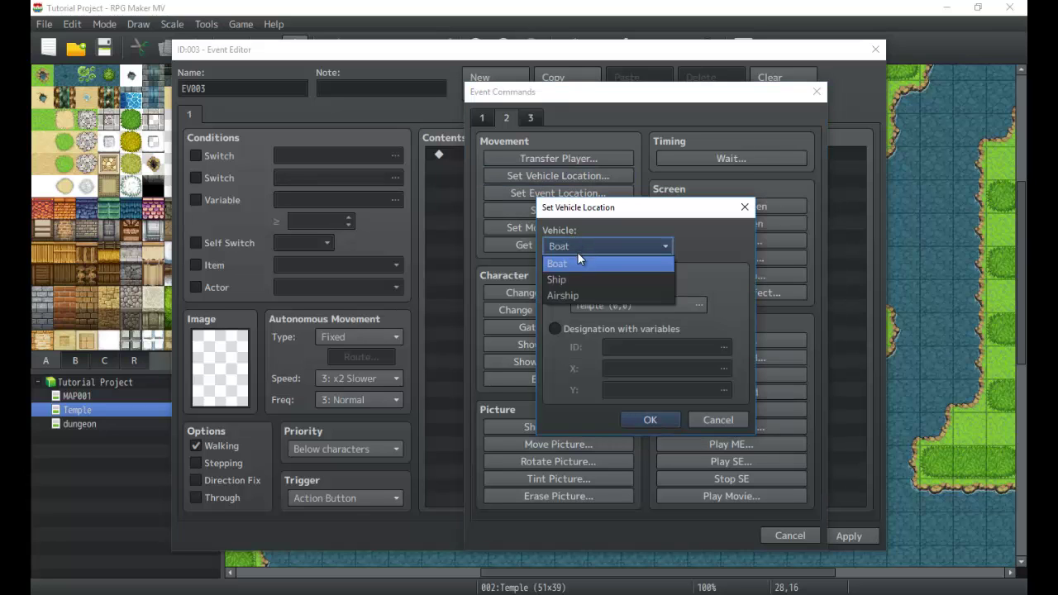
click(686, 331)
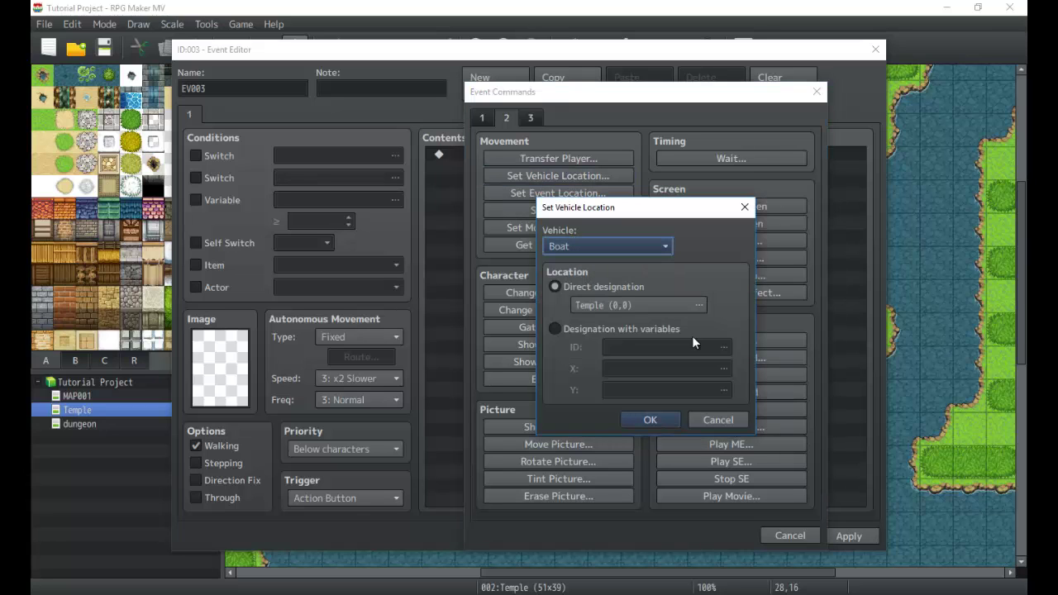
click(718, 419)
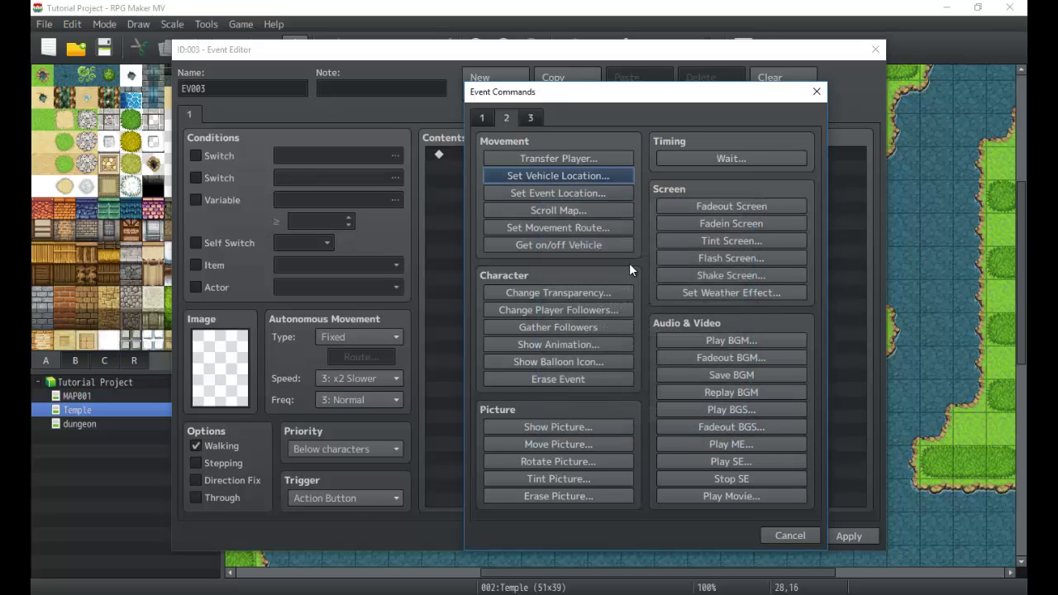
click(565, 190)
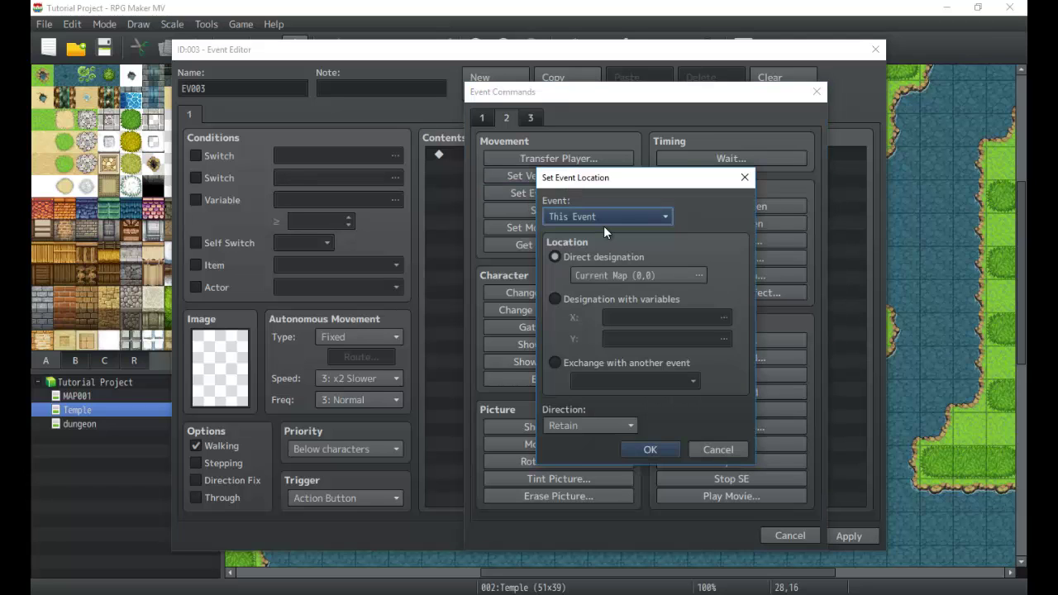
click(603, 221)
click(589, 236)
click(594, 275)
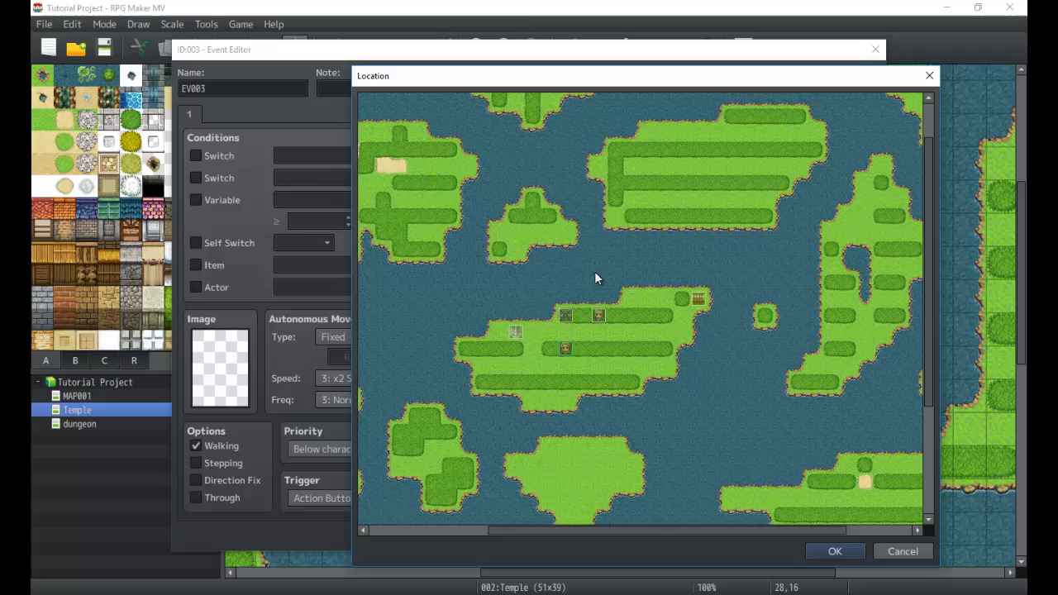
click(915, 550)
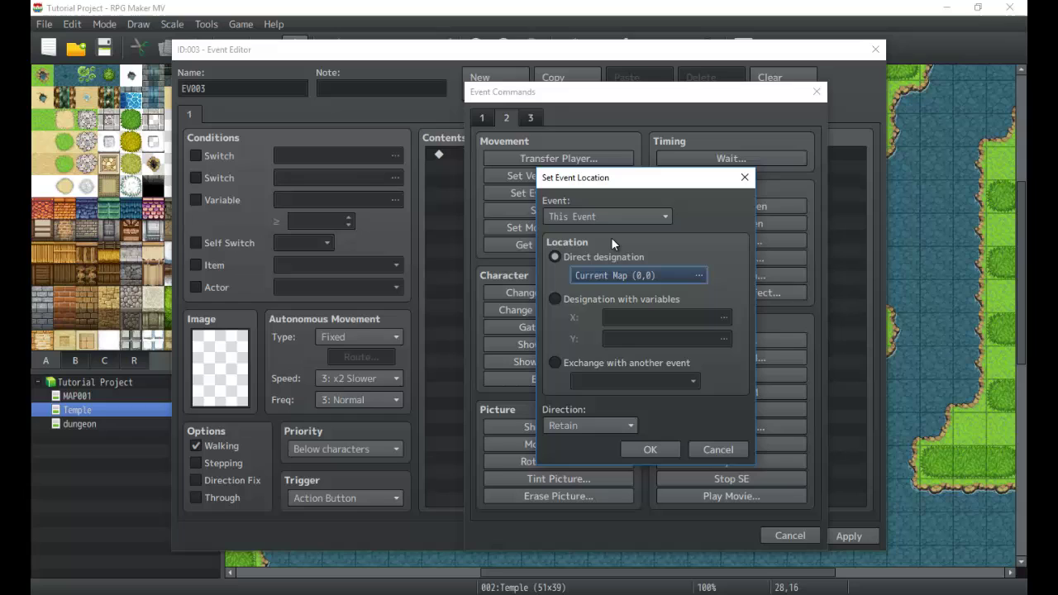
click(609, 362)
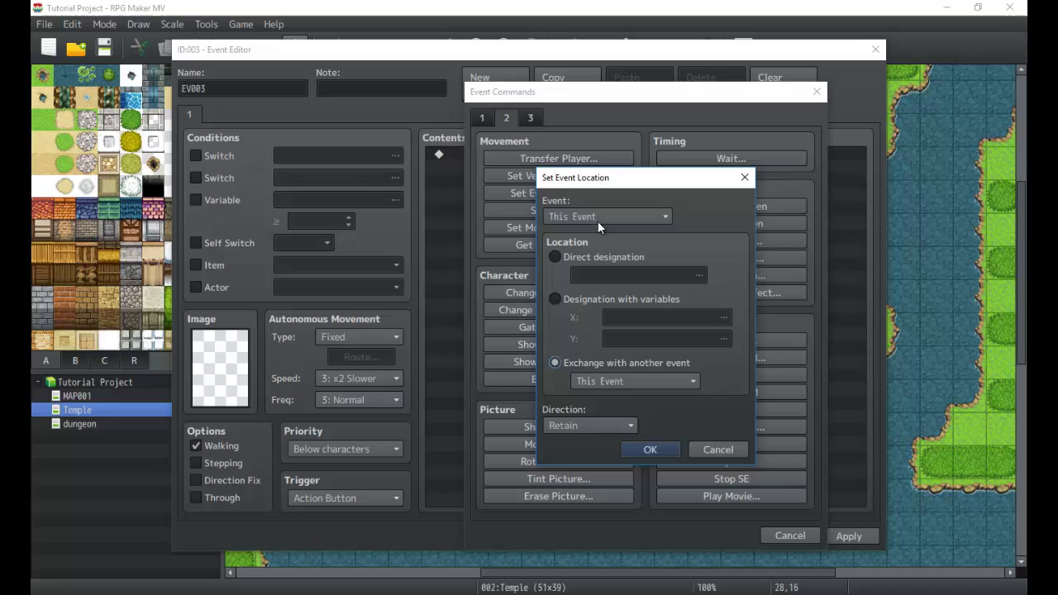
click(583, 261)
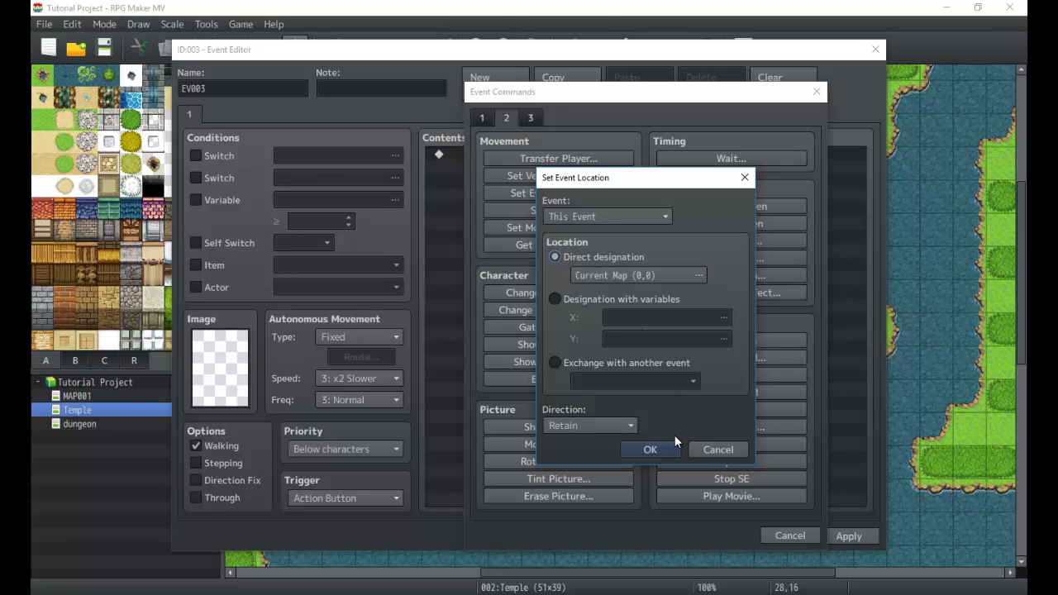
click(577, 426)
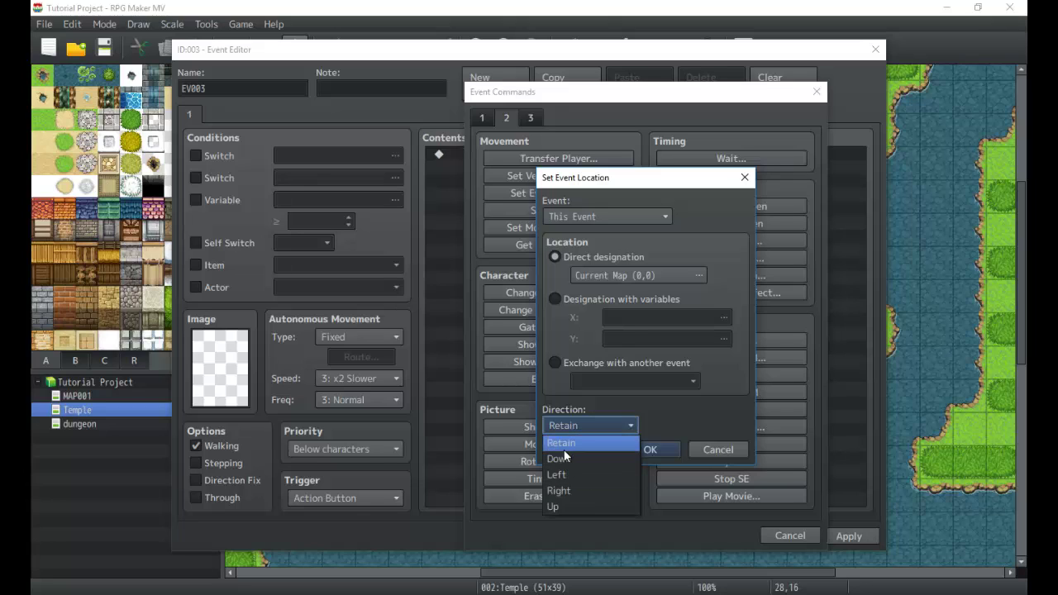
click(564, 447)
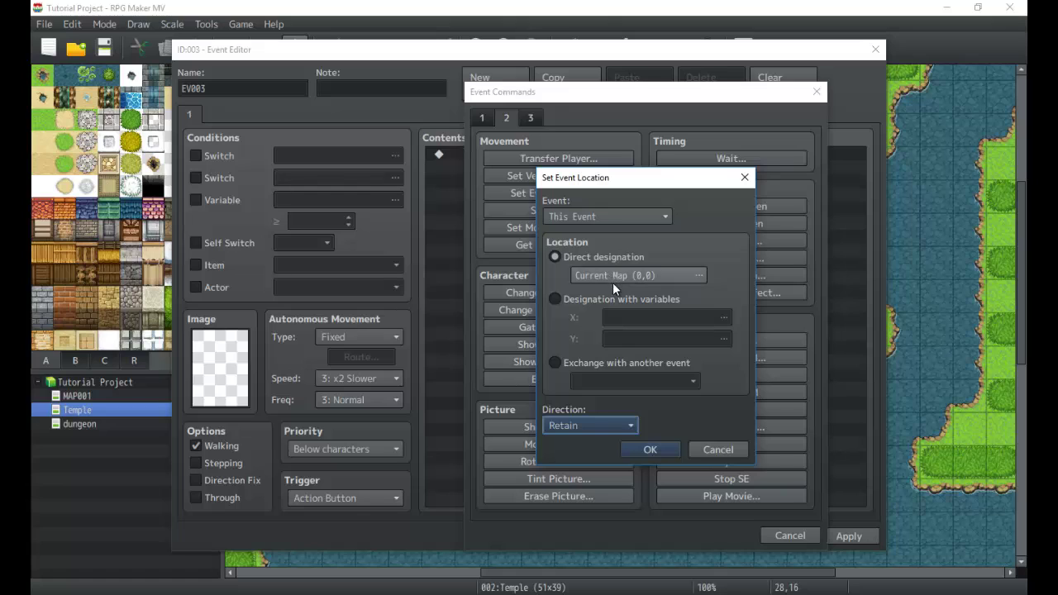
click(714, 449)
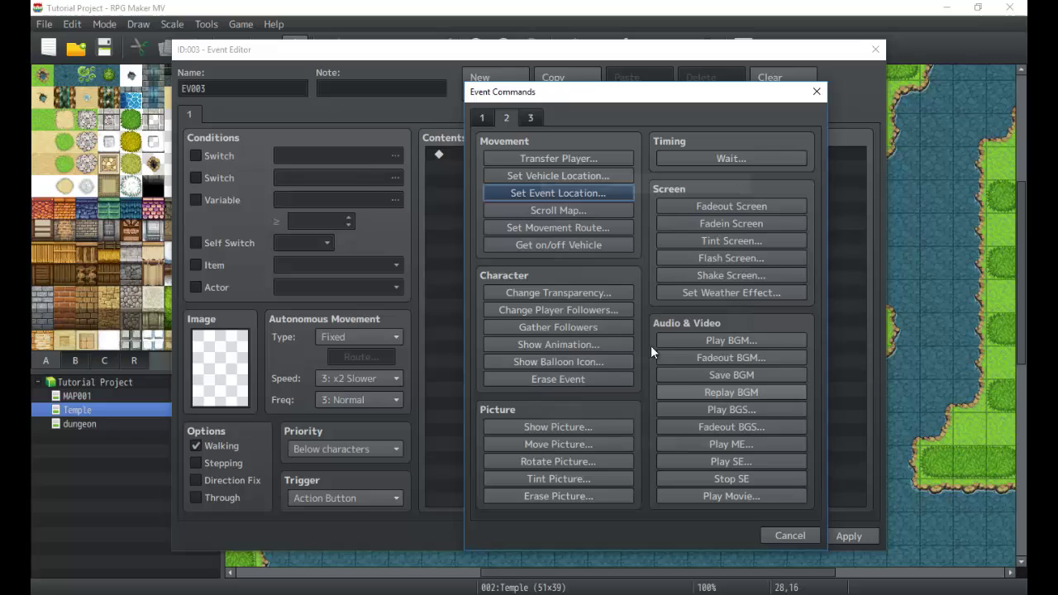
click(566, 211)
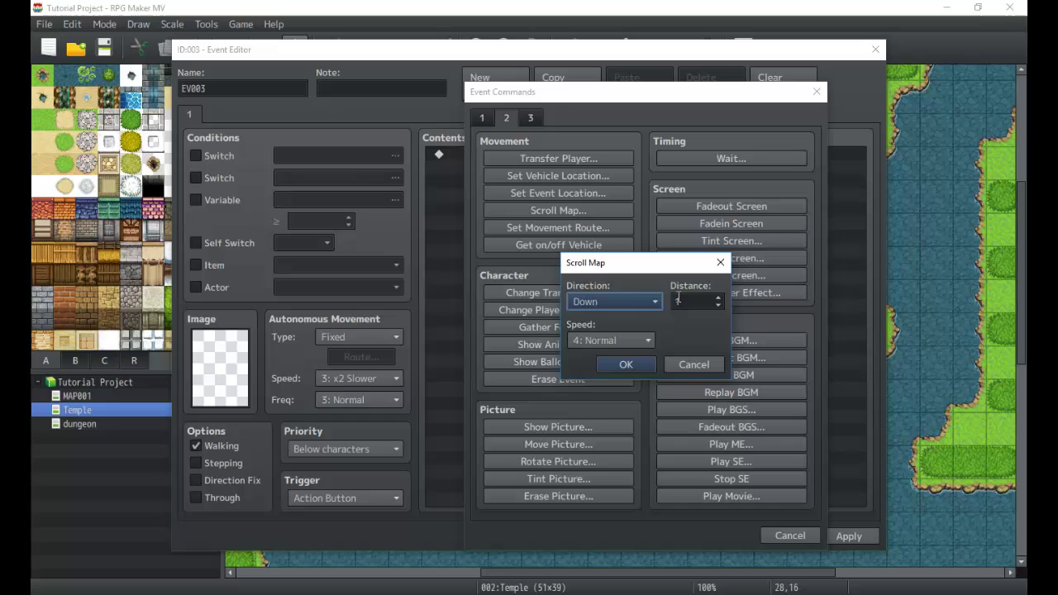
click(629, 343)
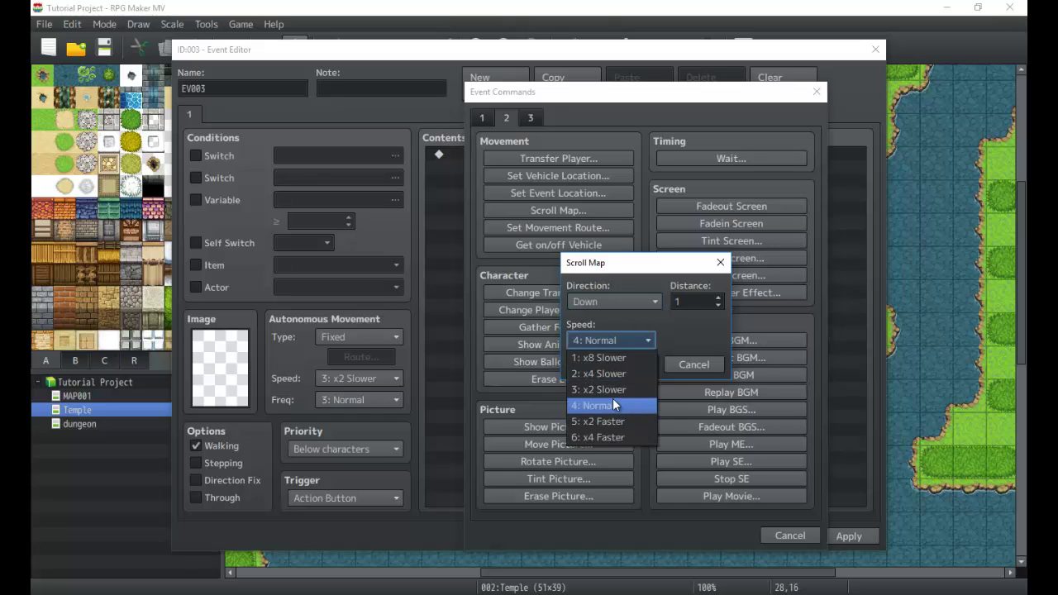
click(623, 351)
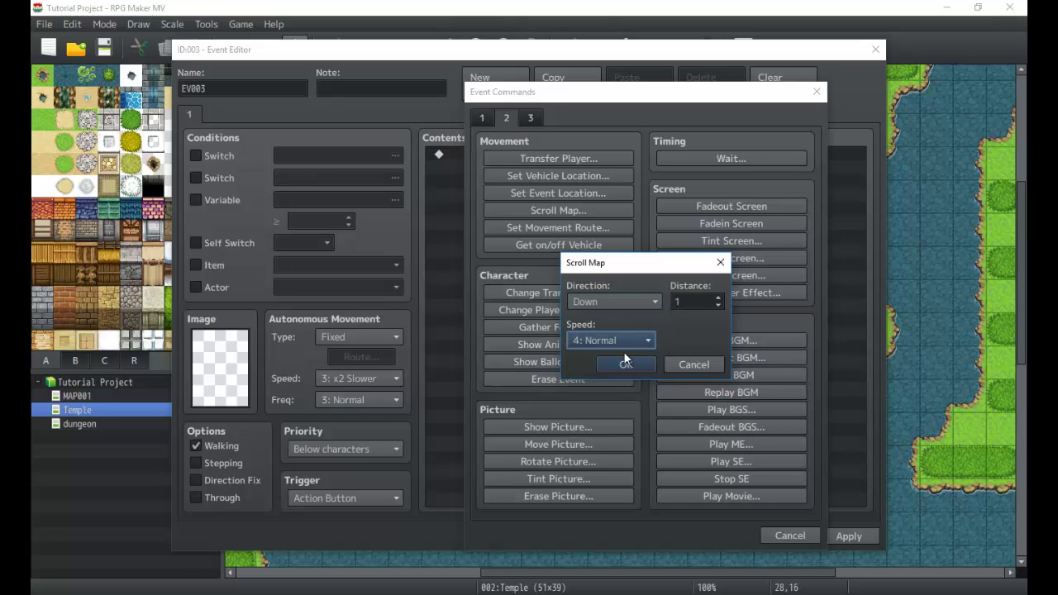
double_click(687, 303)
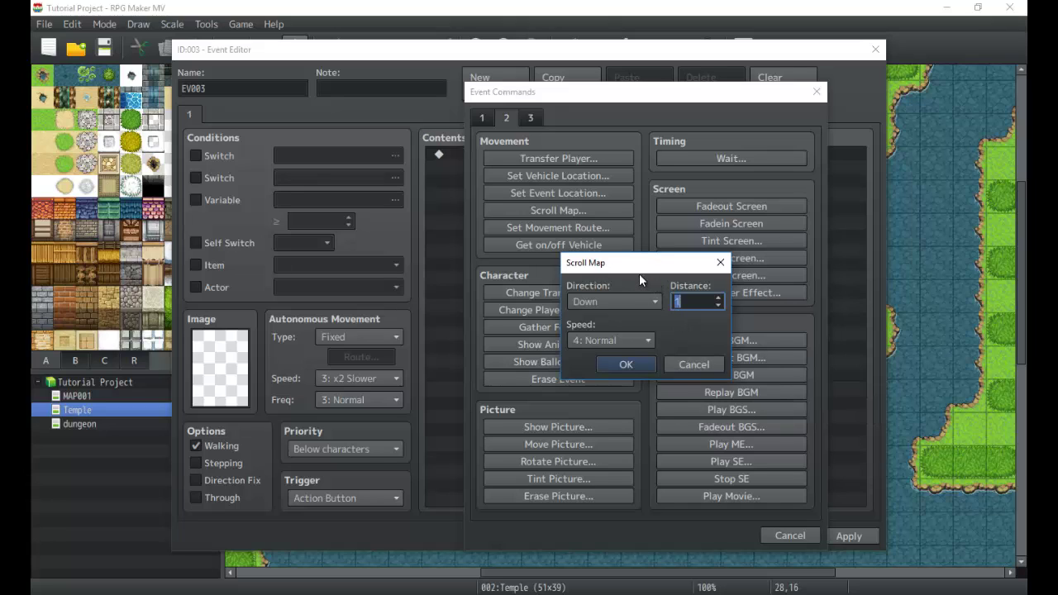
click(689, 367)
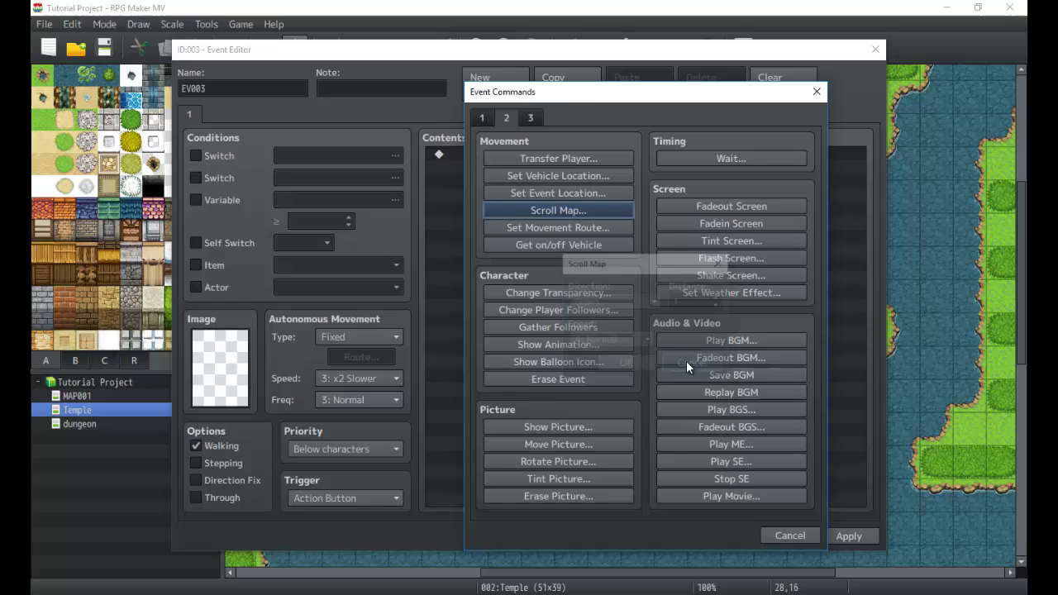
click(576, 229)
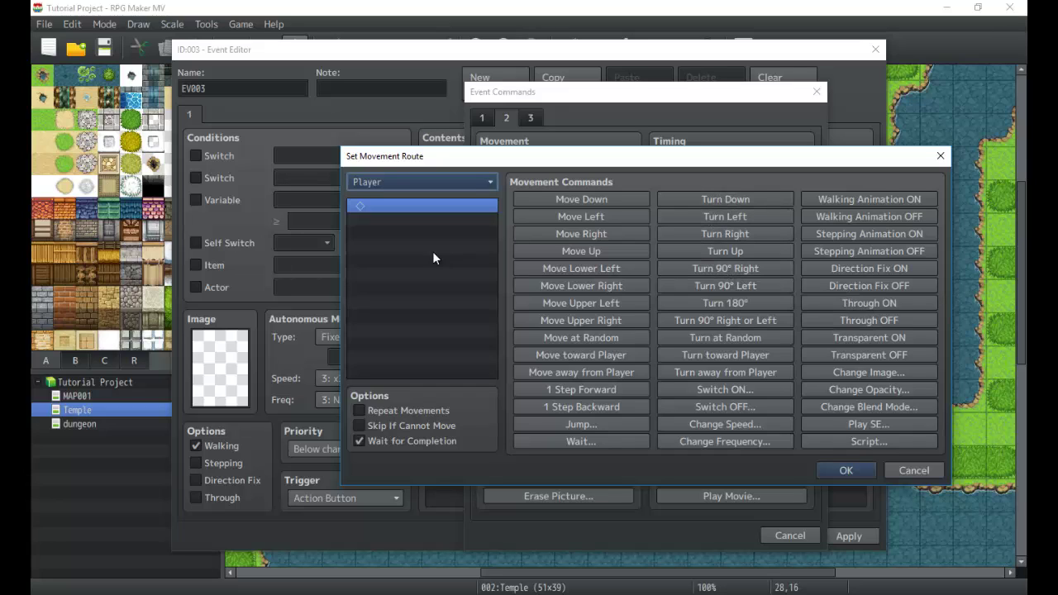
click(577, 198)
click(576, 203)
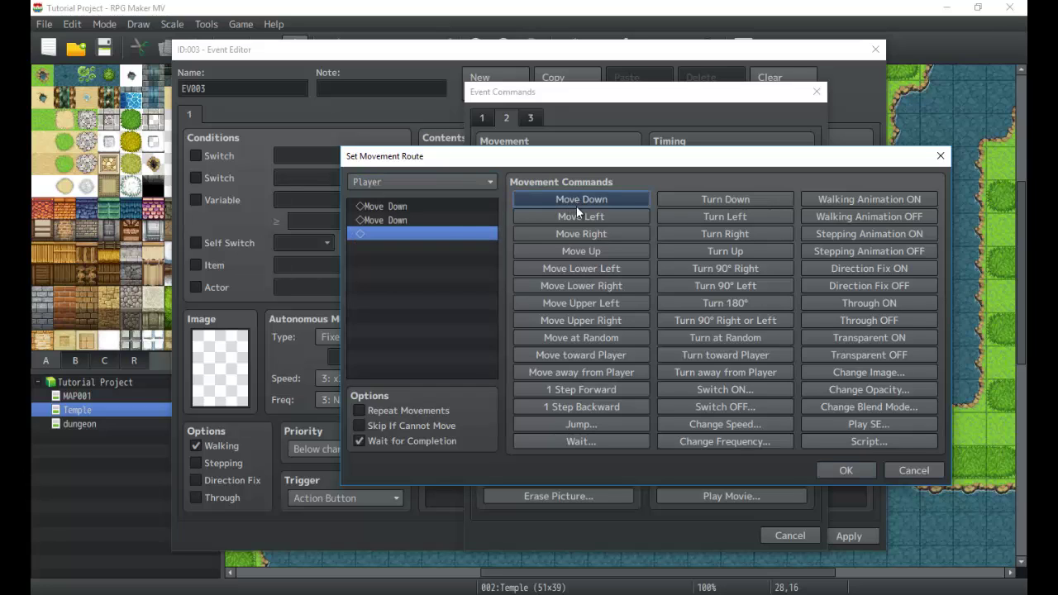
click(442, 217)
click(442, 209)
key(Delete)
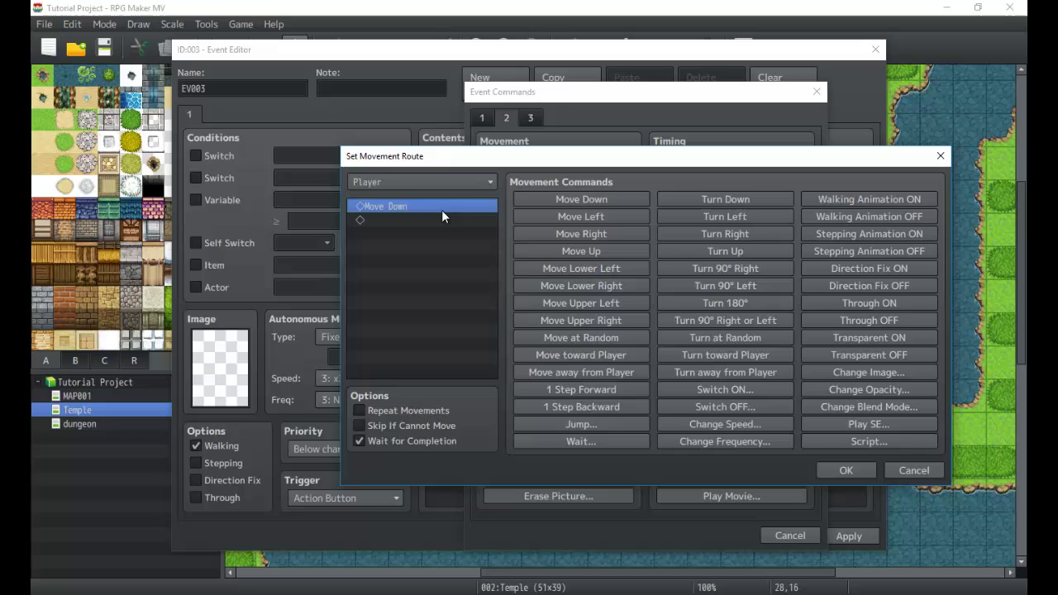
key(Delete)
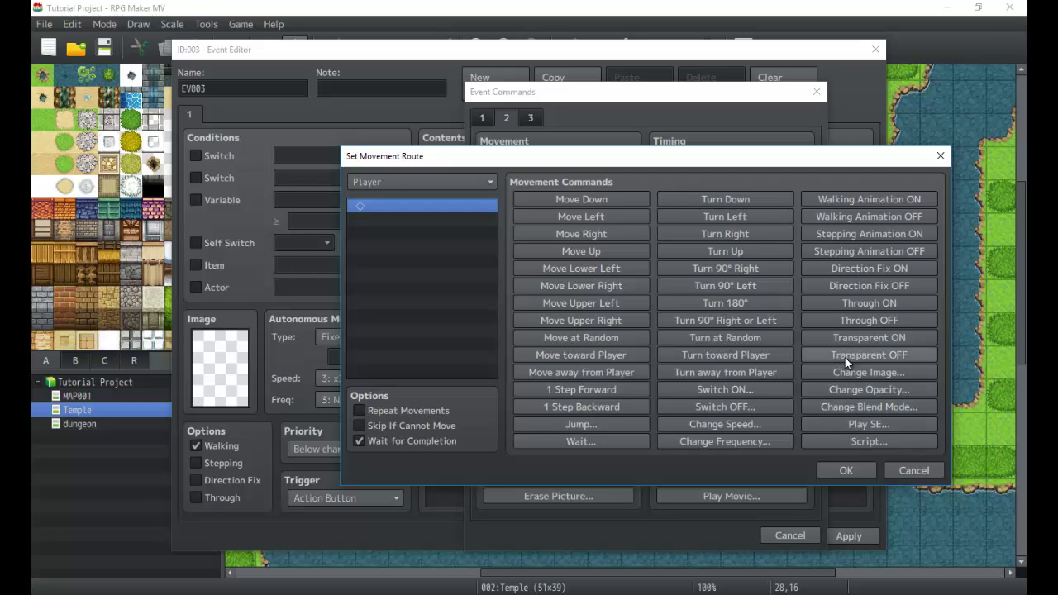
click(849, 409)
click(599, 320)
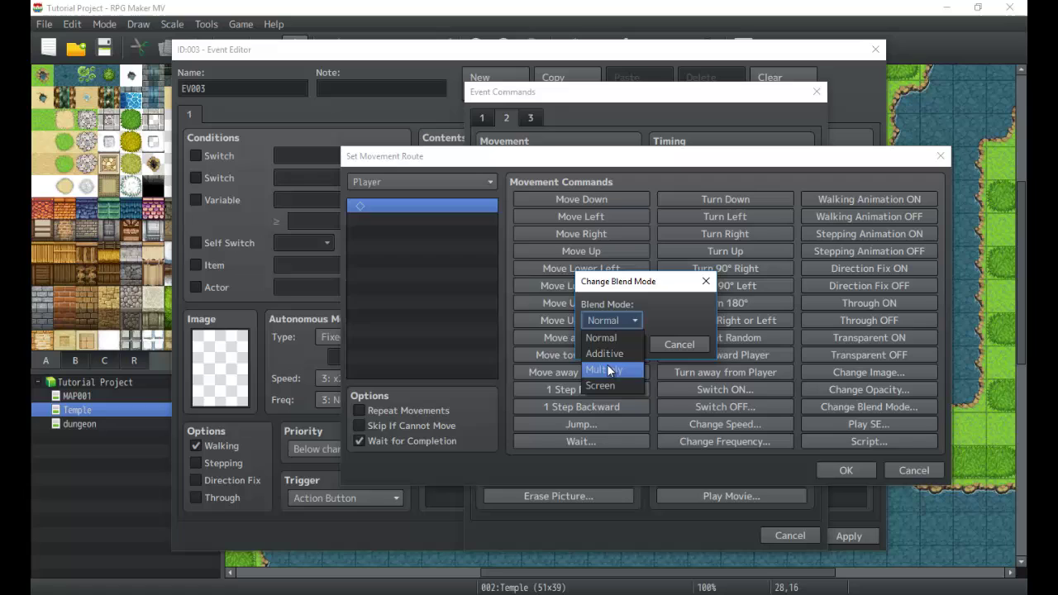
click(605, 353)
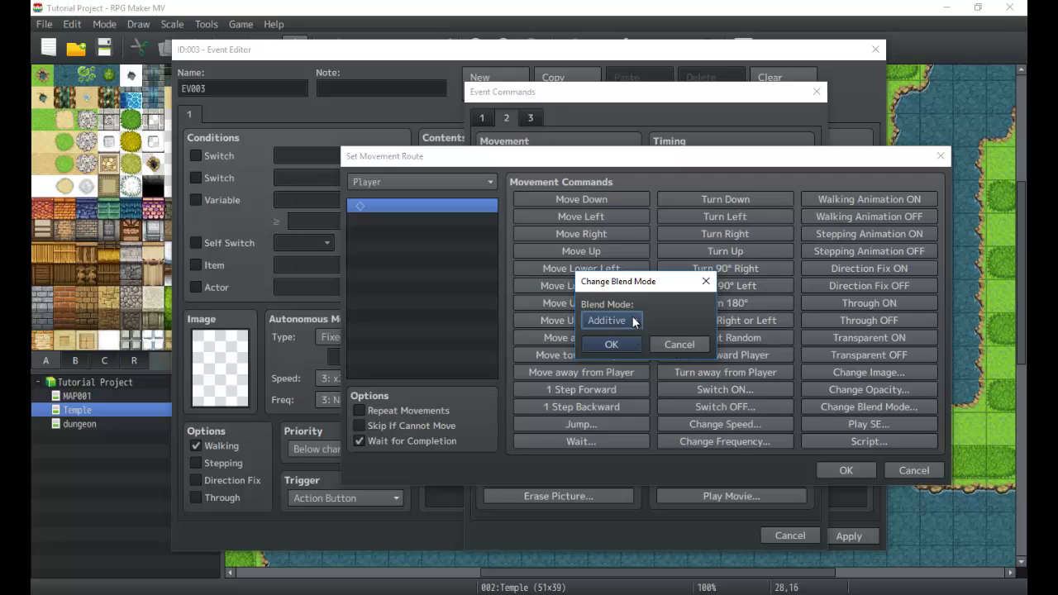
click(618, 344)
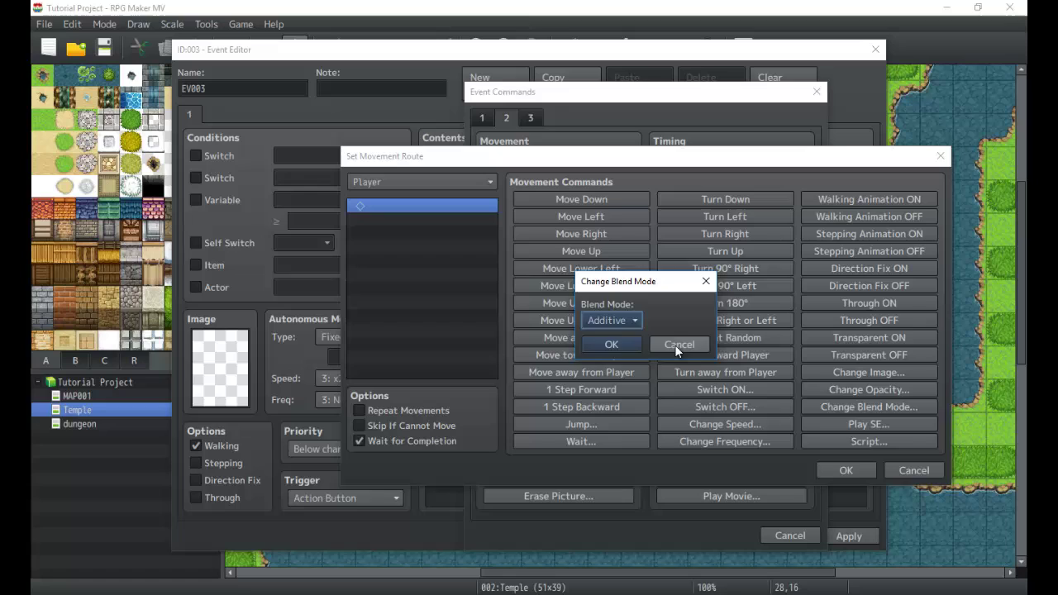
click(856, 423)
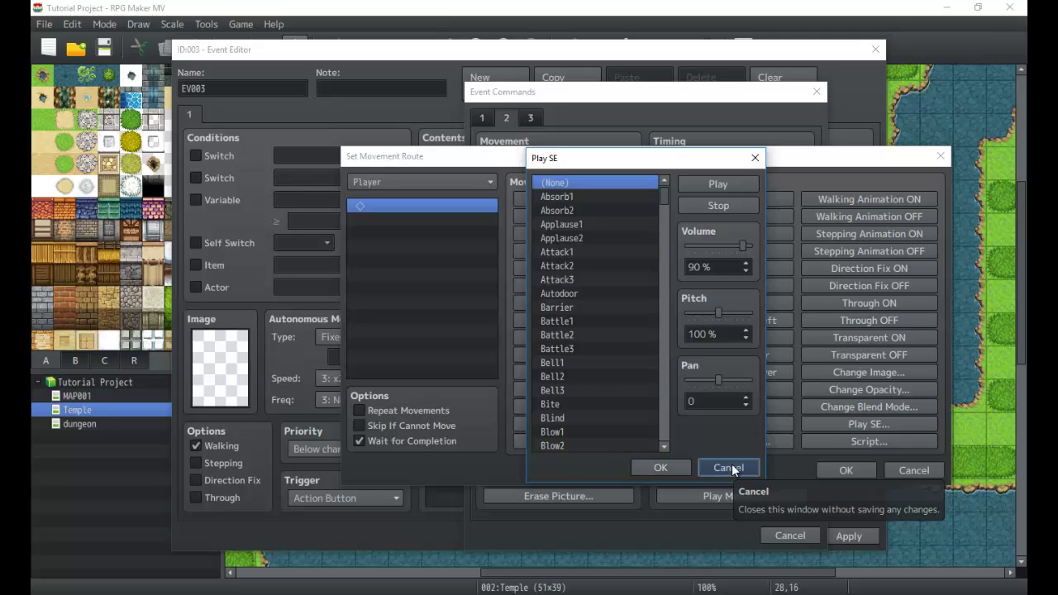
click(732, 463)
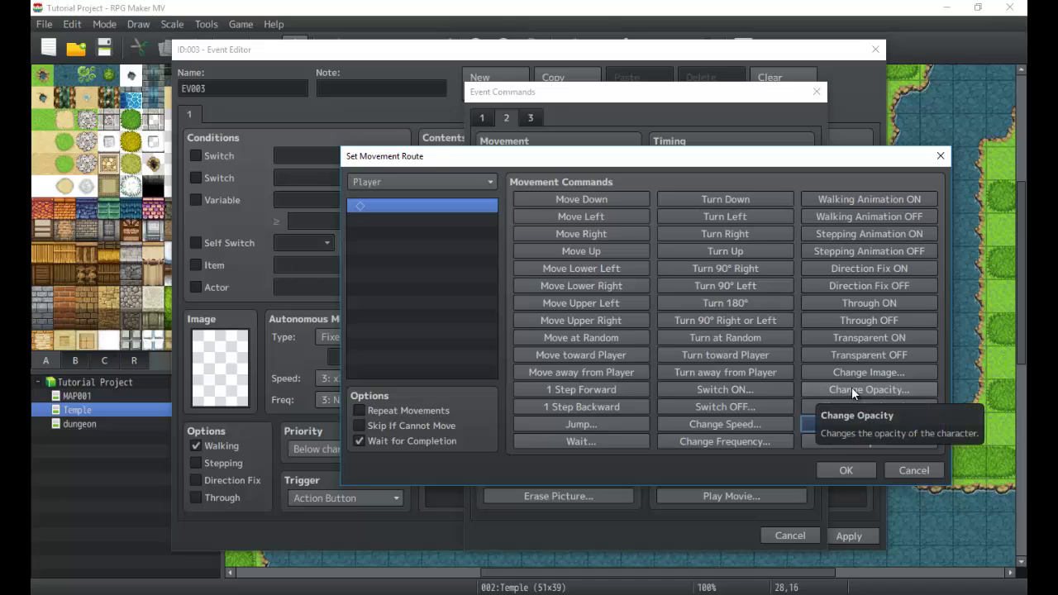
click(868, 372)
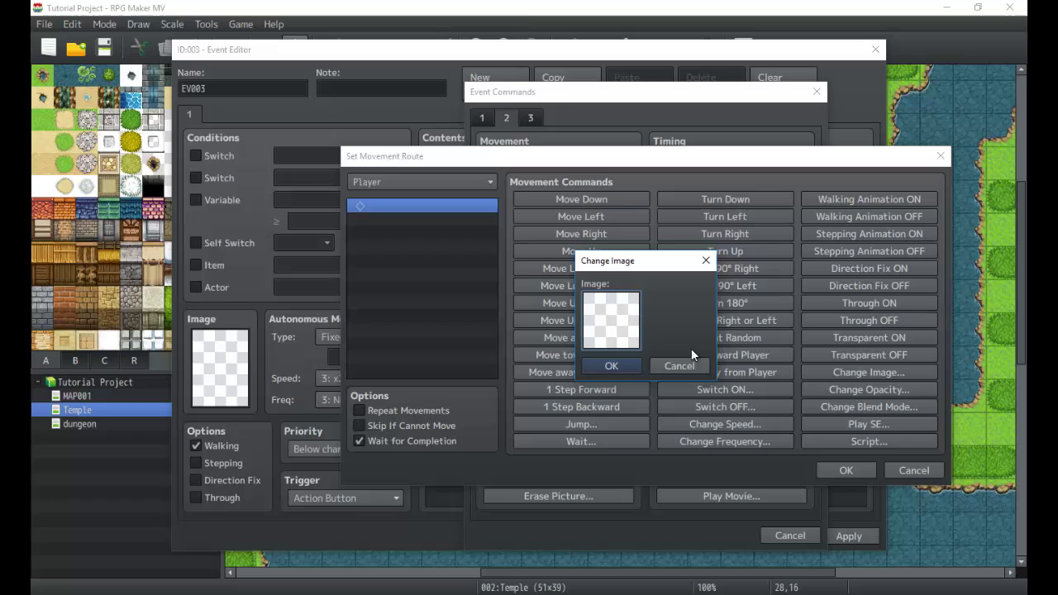
double_click(618, 326)
click(456, 252)
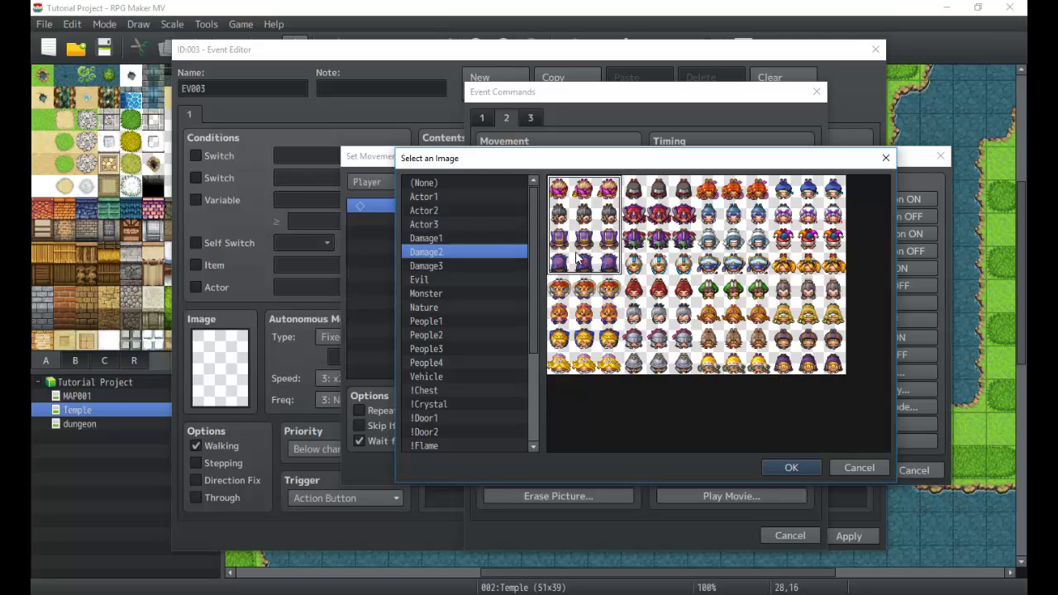
click(499, 237)
click(849, 465)
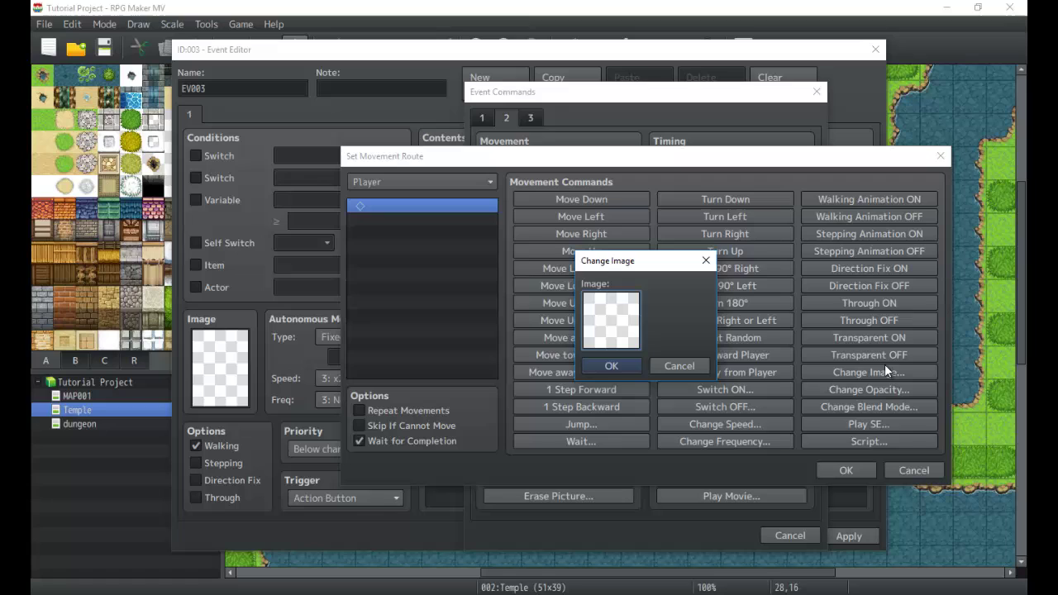
click(678, 367)
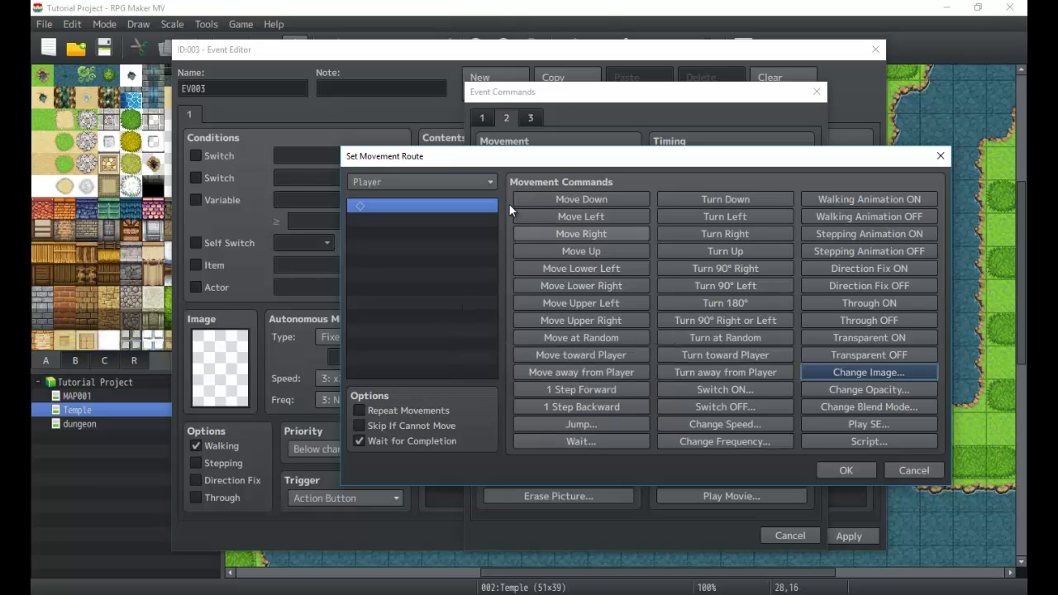
Switch the route target to This Event and back to Player, then cancel the route
click(459, 181)
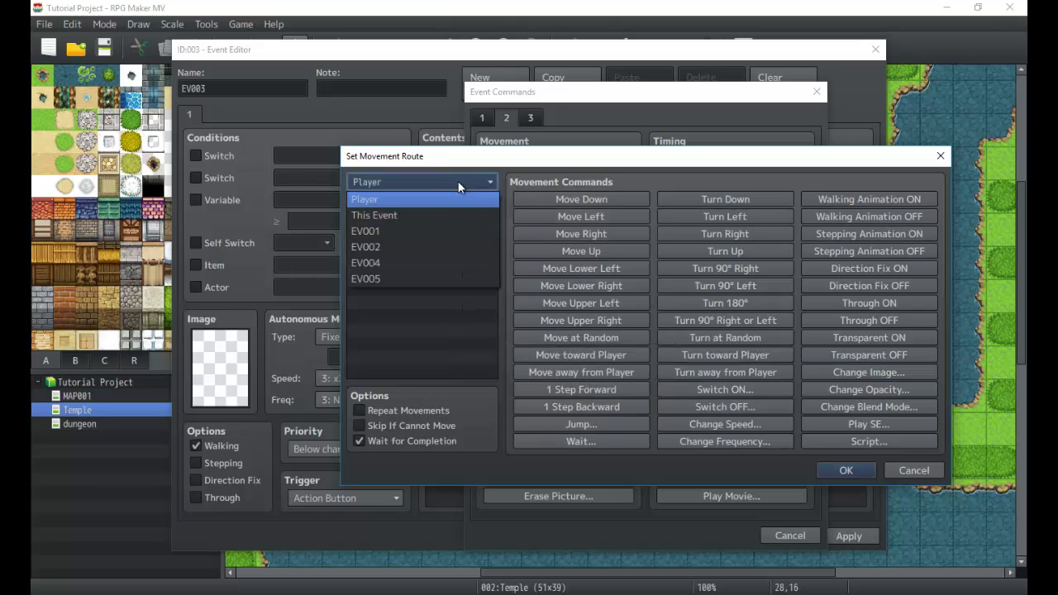
click(406, 214)
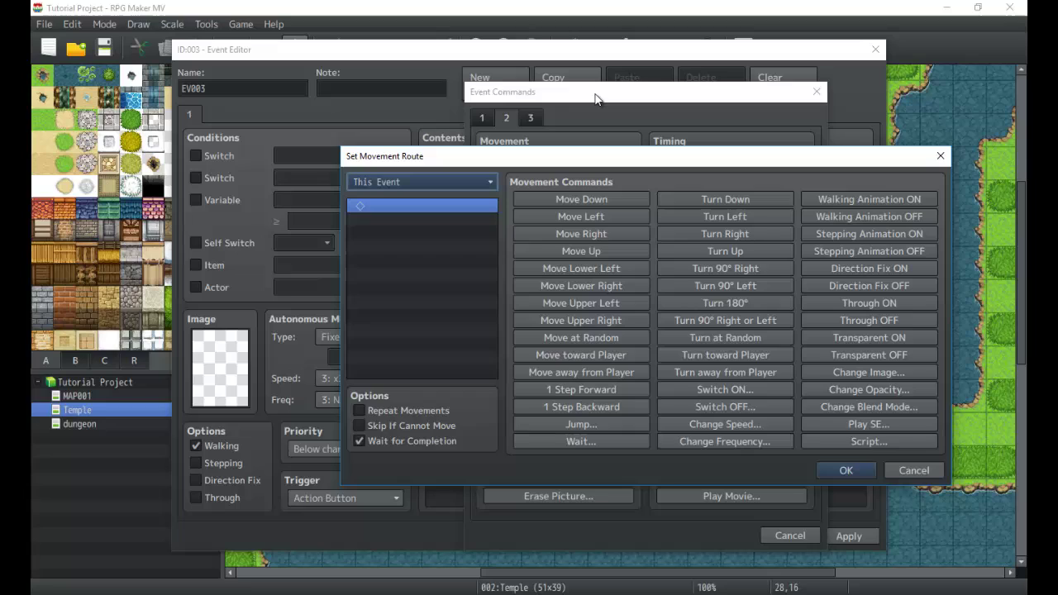
click(397, 182)
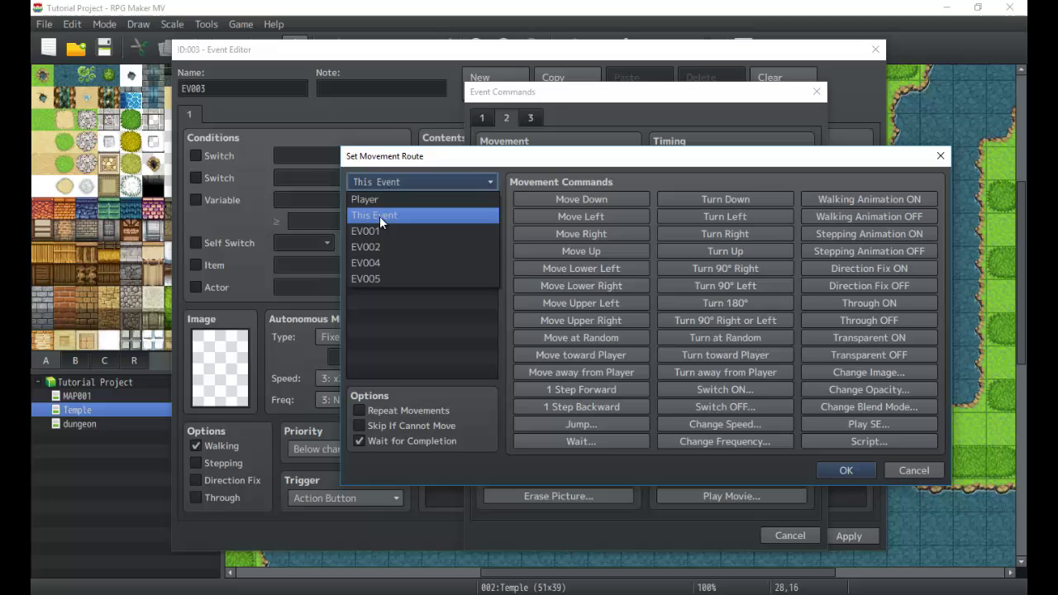
click(384, 202)
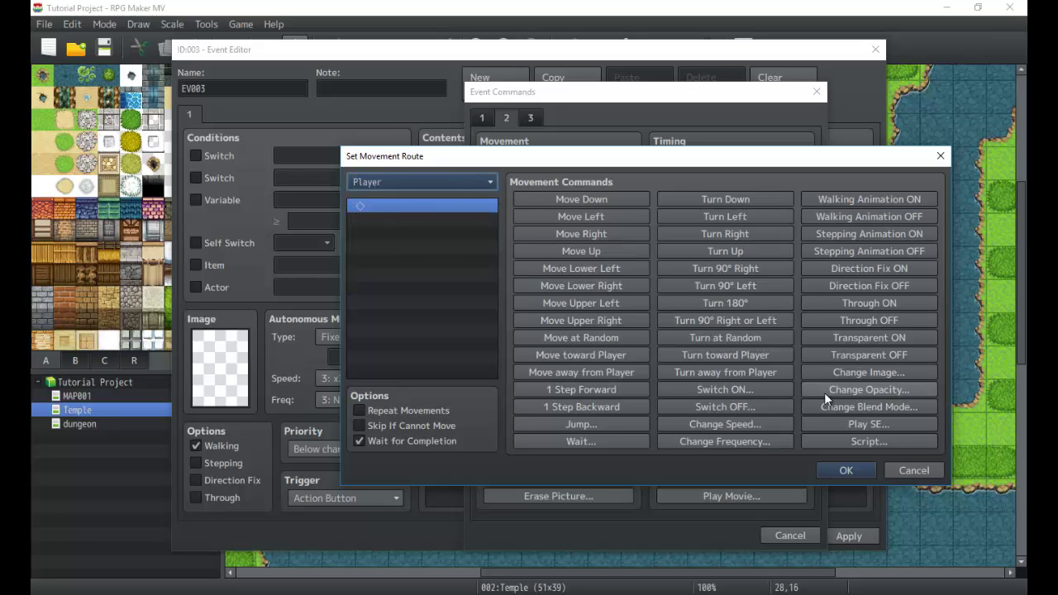
click(910, 470)
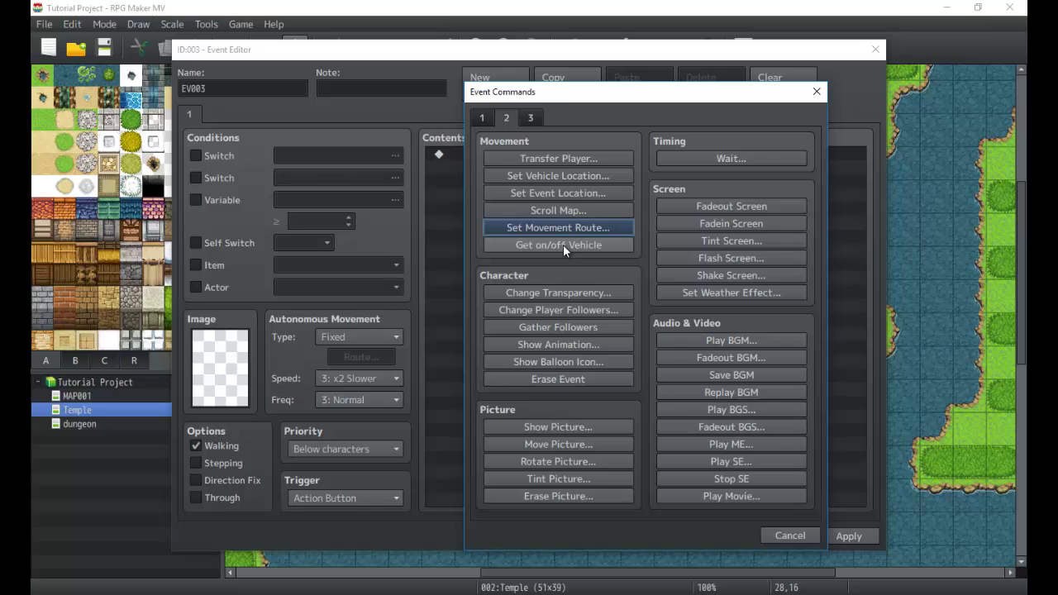
Add and delete a Get on/off Vehicle command twice, then cancel Event Commands
click(598, 247)
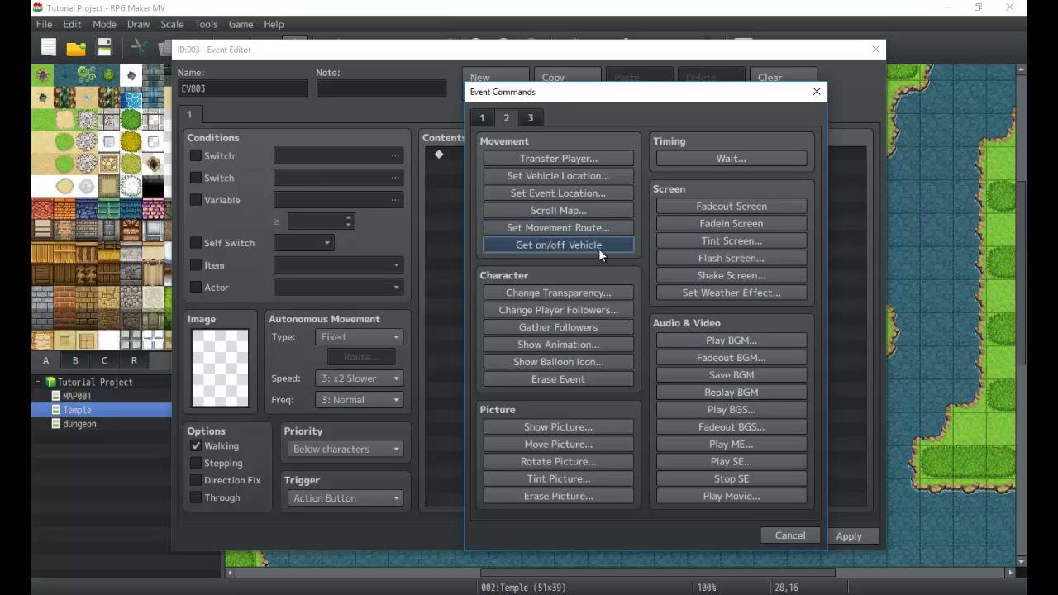
click(518, 154)
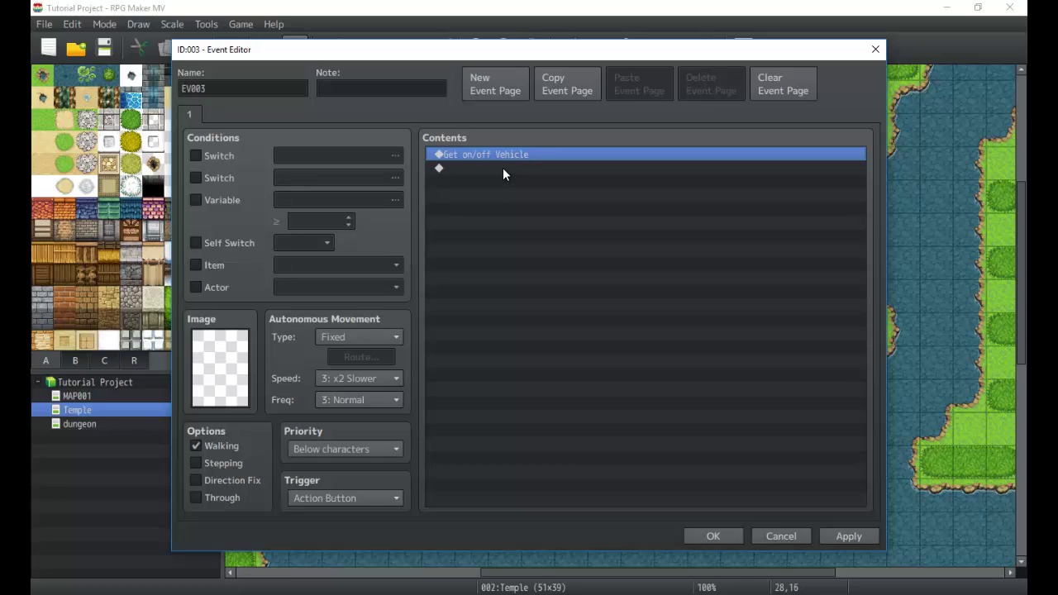
key(Delete)
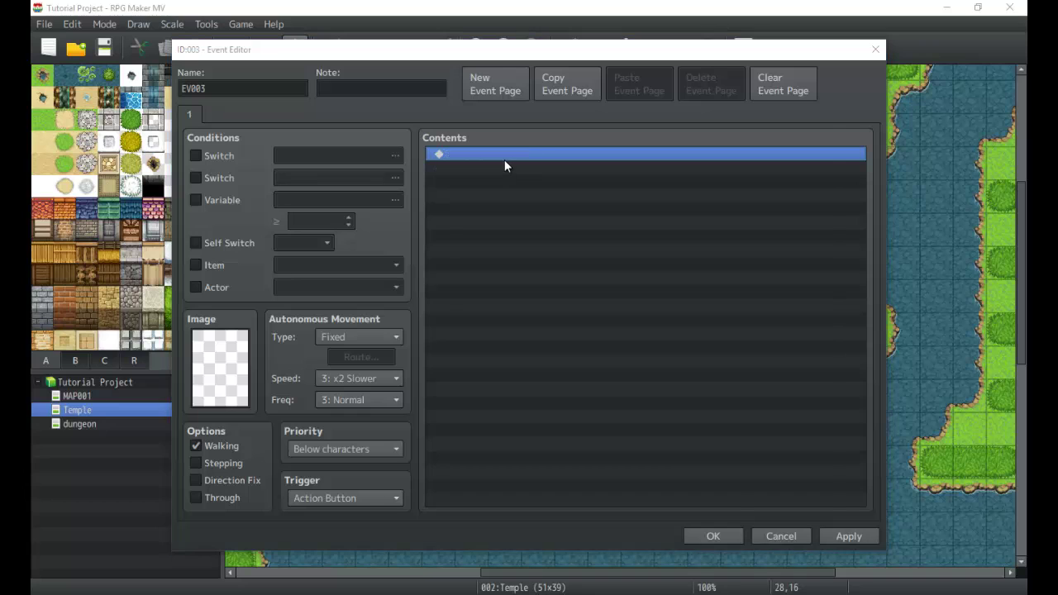
double_click(504, 160)
click(567, 246)
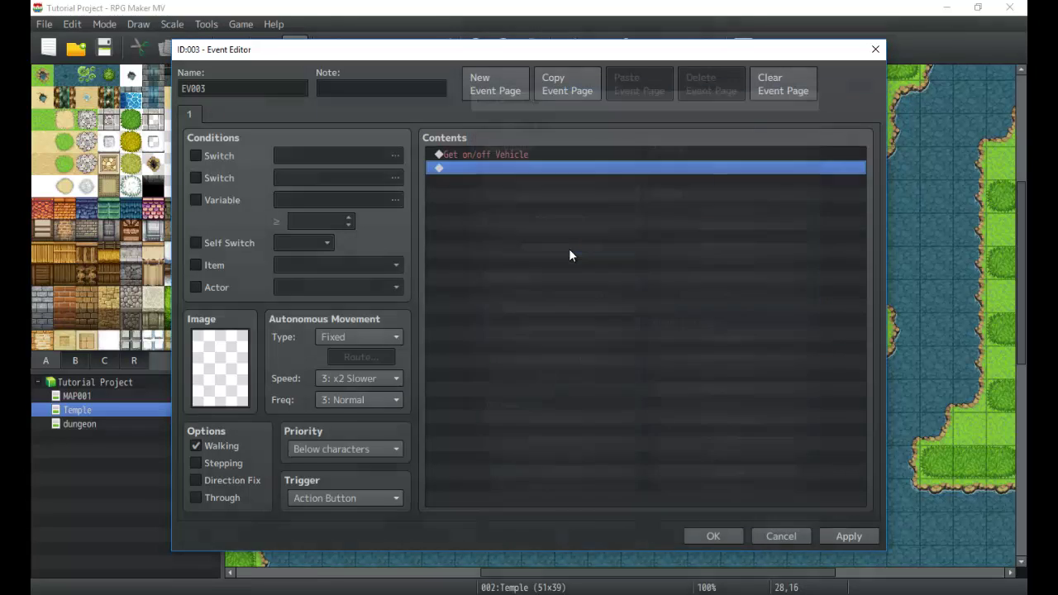
click(530, 156)
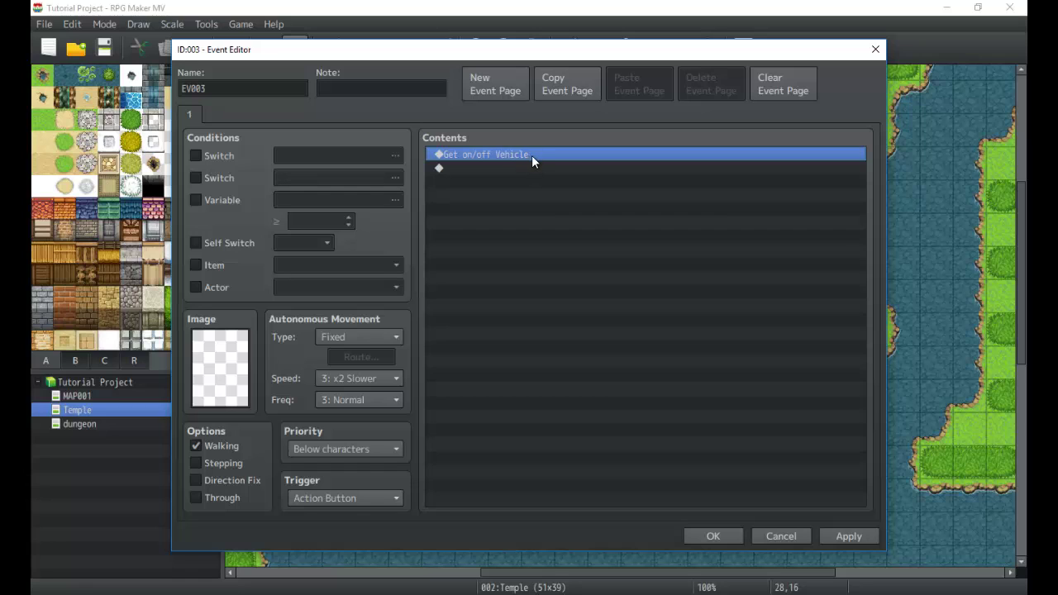
key(Delete)
double_click(543, 155)
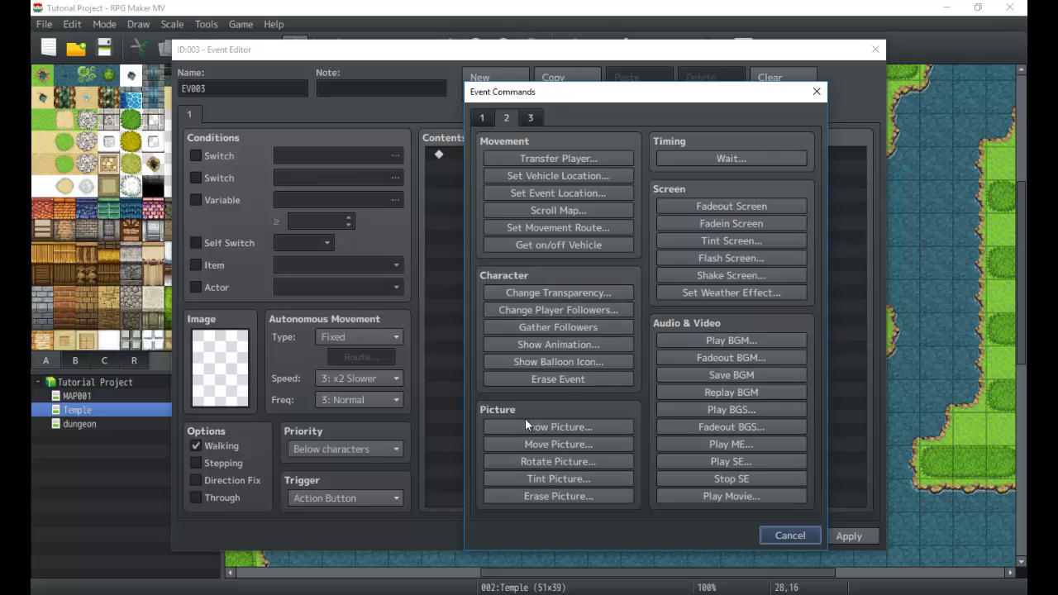
click(789, 535)
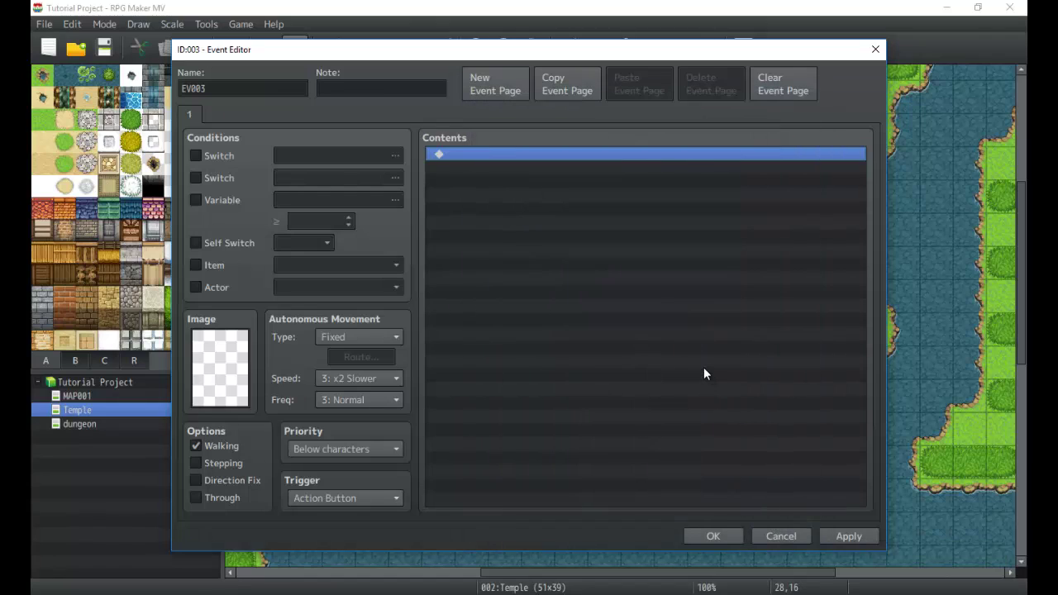